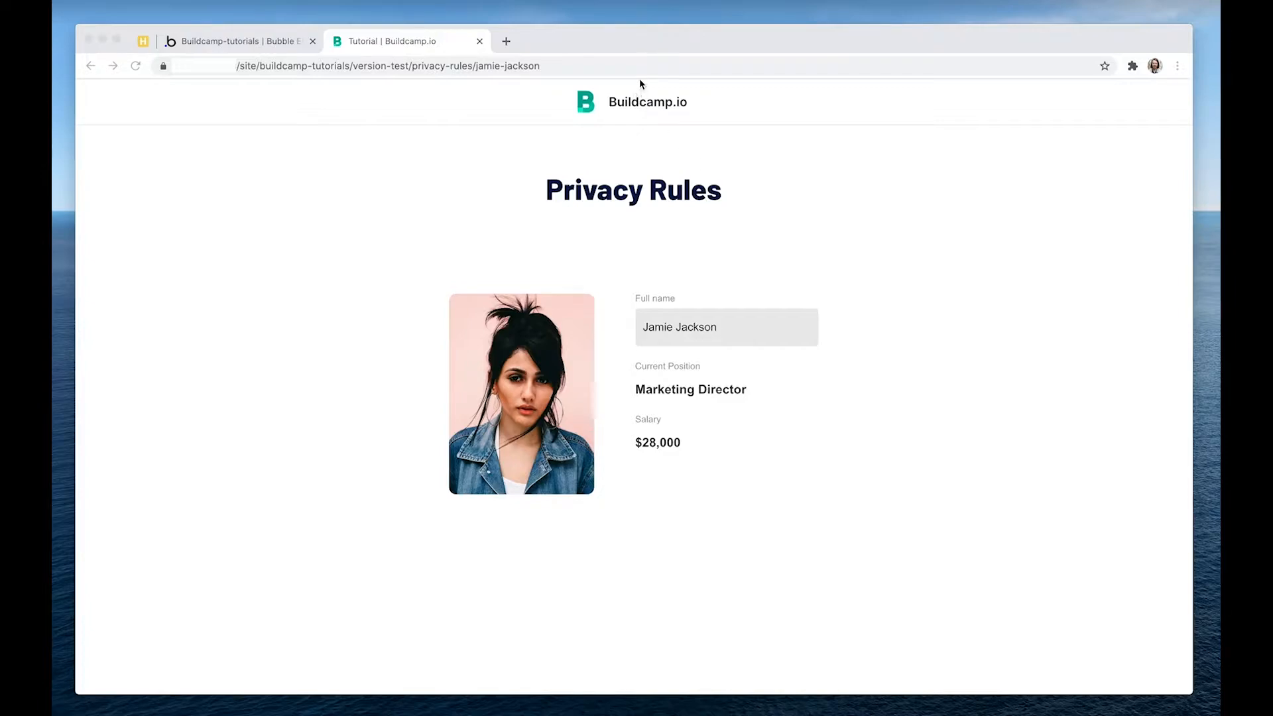
click(639, 69)
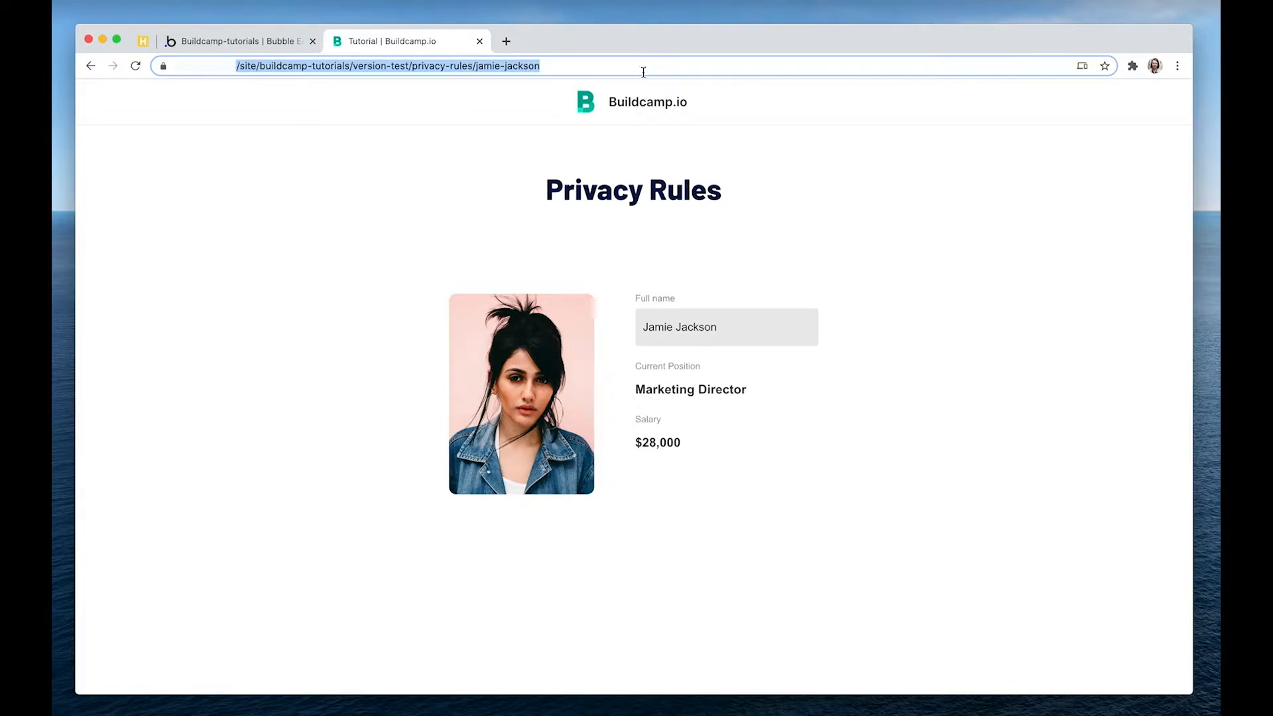
click(264, 45)
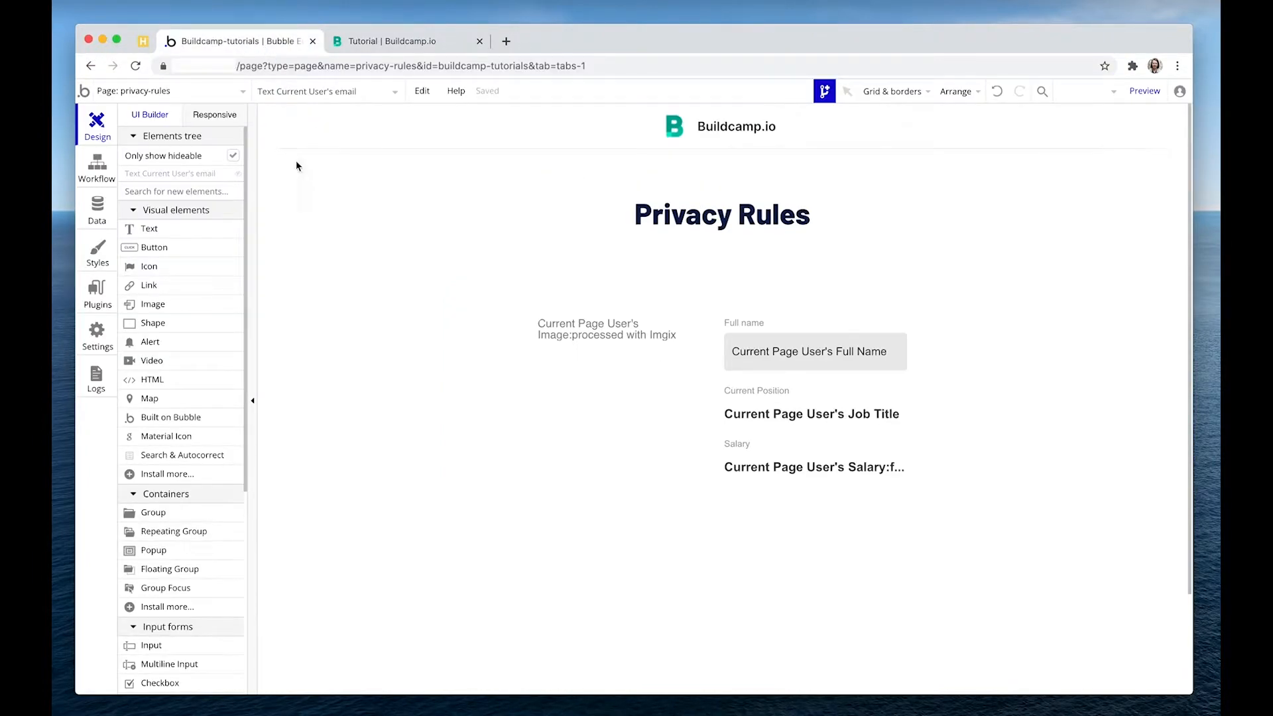
key(Escape)
click(199, 173)
click(904, 573)
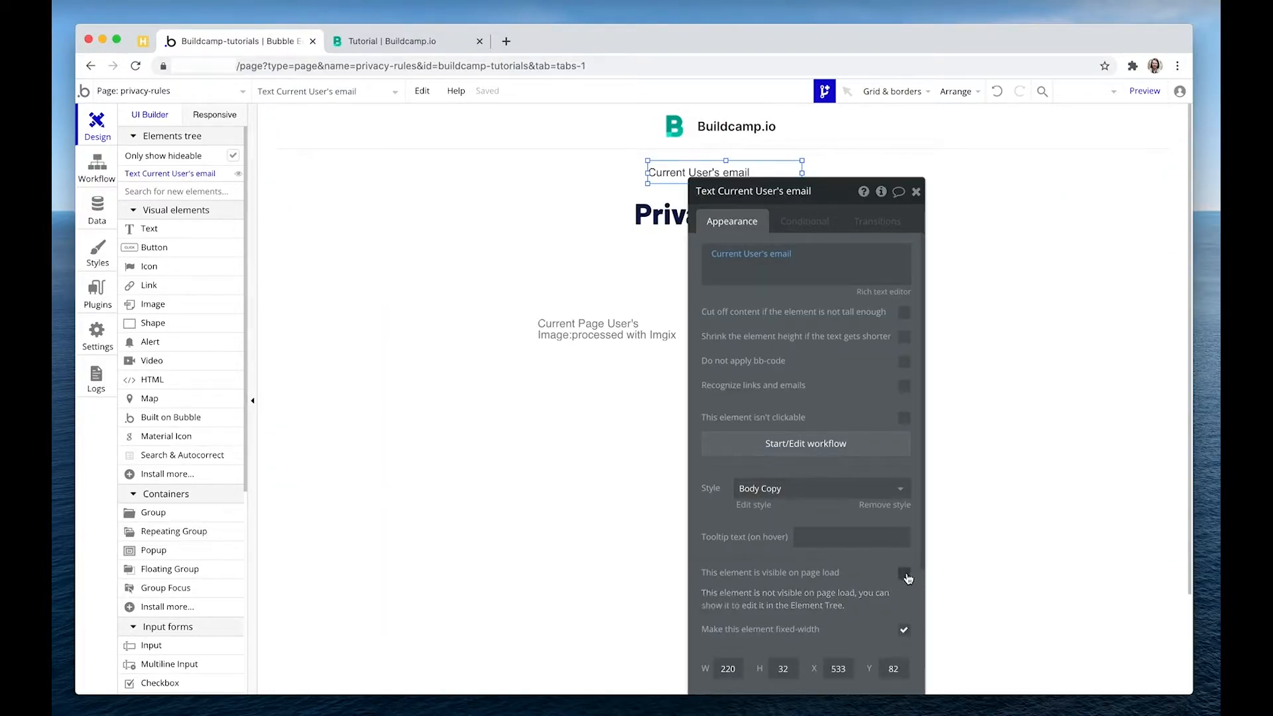
- Reload the preview page and examine the logged-in user's e-mail above the Privacy Rules heading
click(409, 41)
click(419, 96)
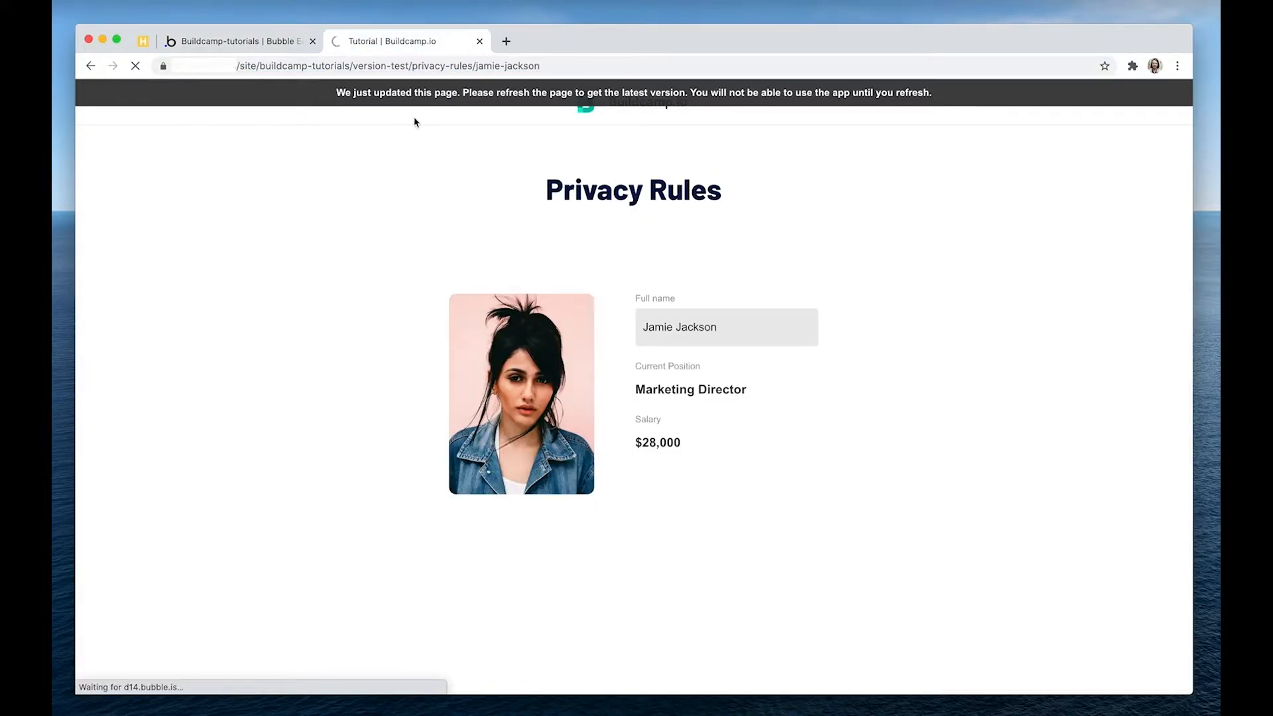
drag(559, 147, 703, 156)
click(704, 156)
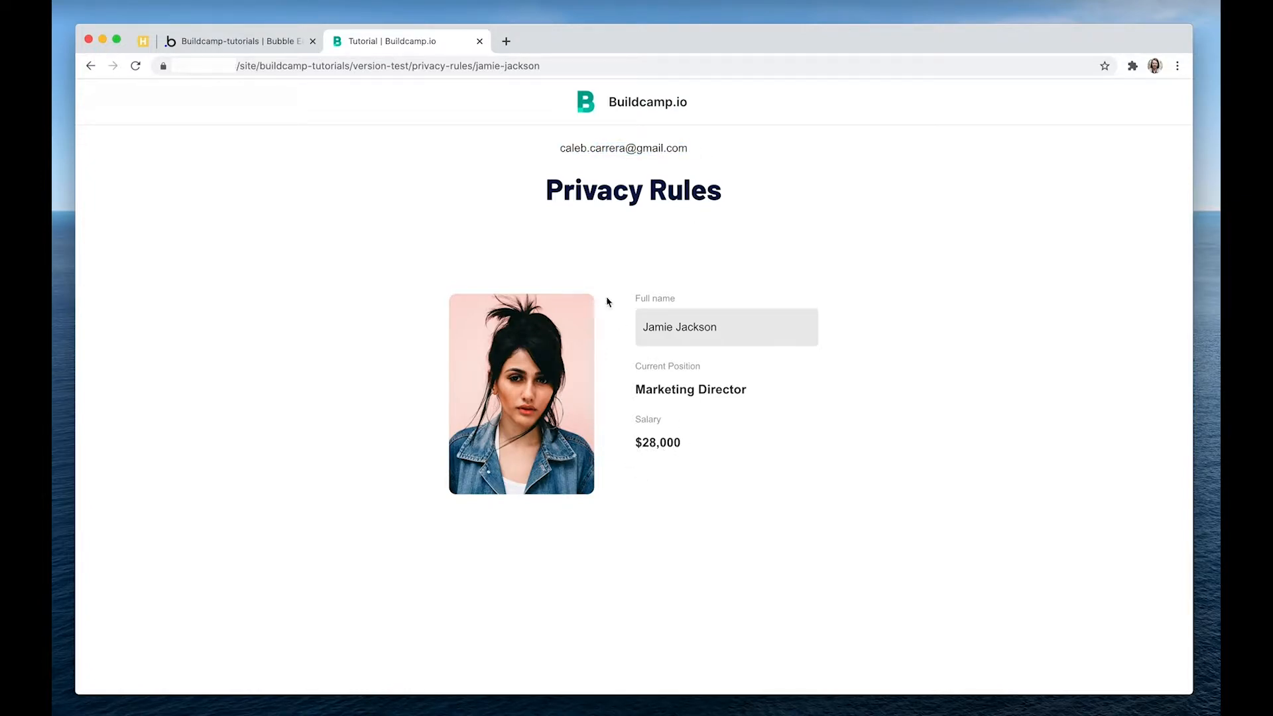
click(281, 42)
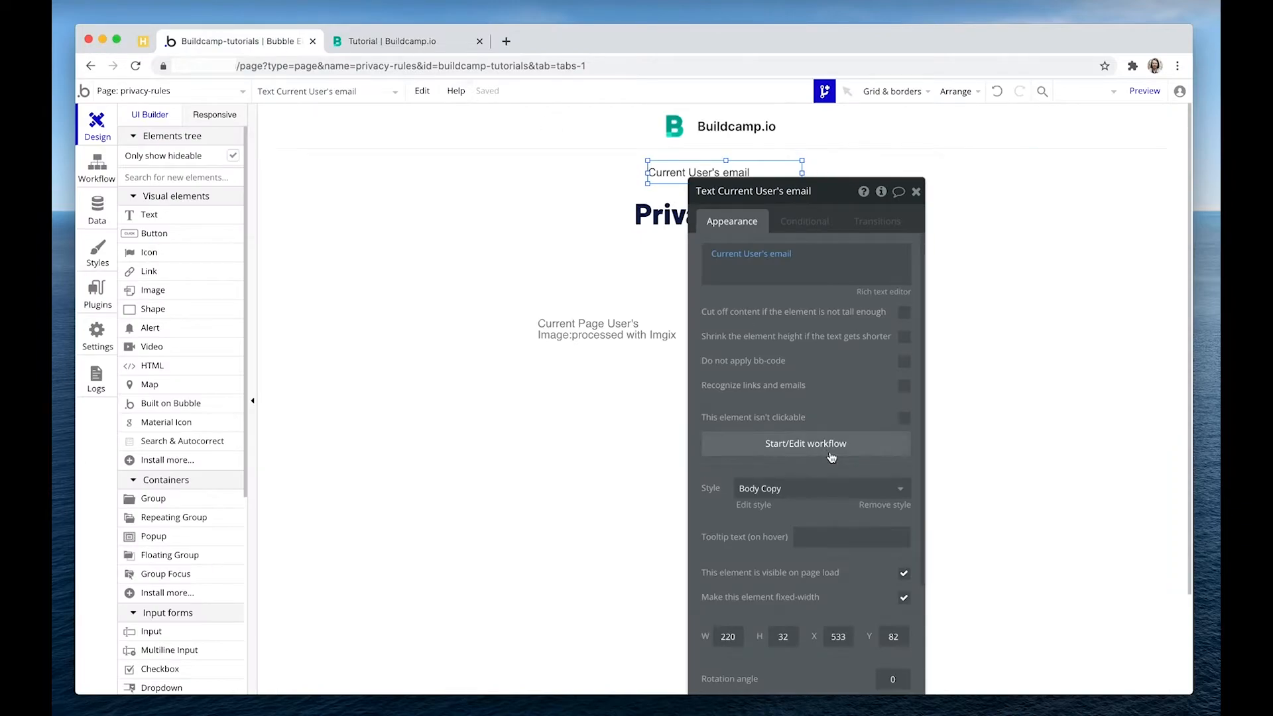
click(904, 573)
drag(831, 383, 339, 352)
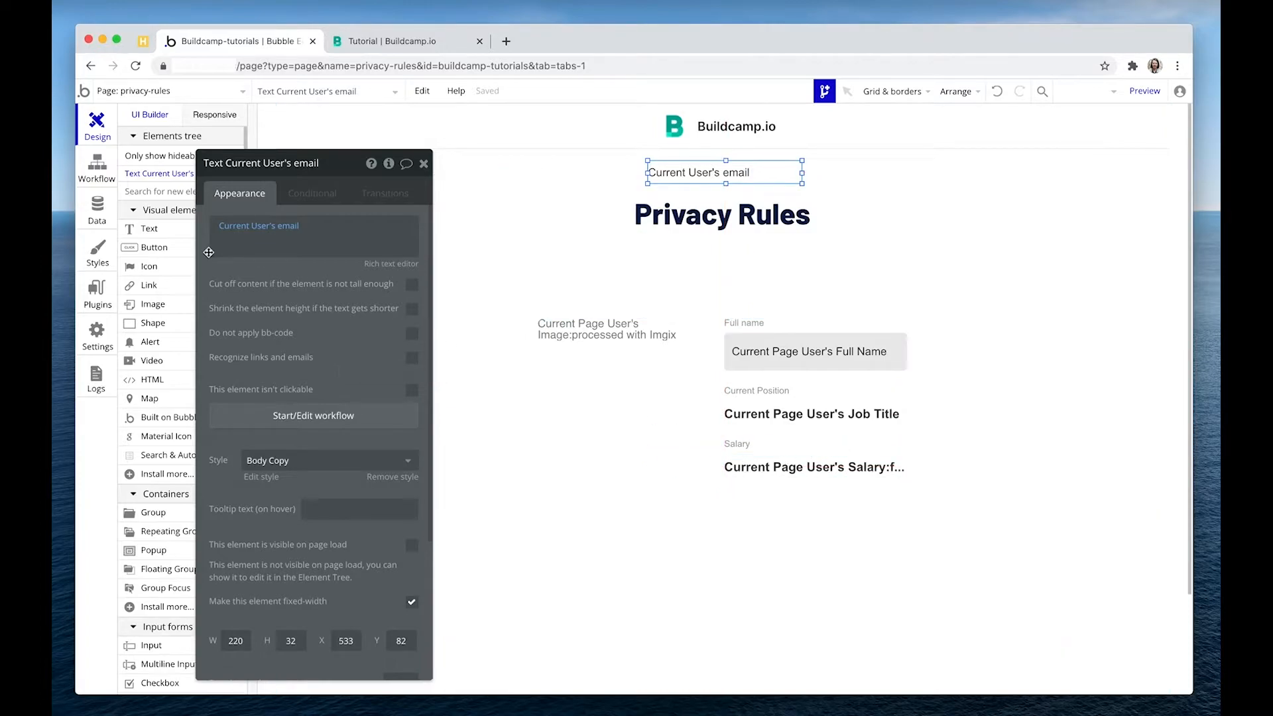
- Open the app's data privacy settings and review the roles for the Blog, Content and Team data types
click(102, 214)
click(275, 149)
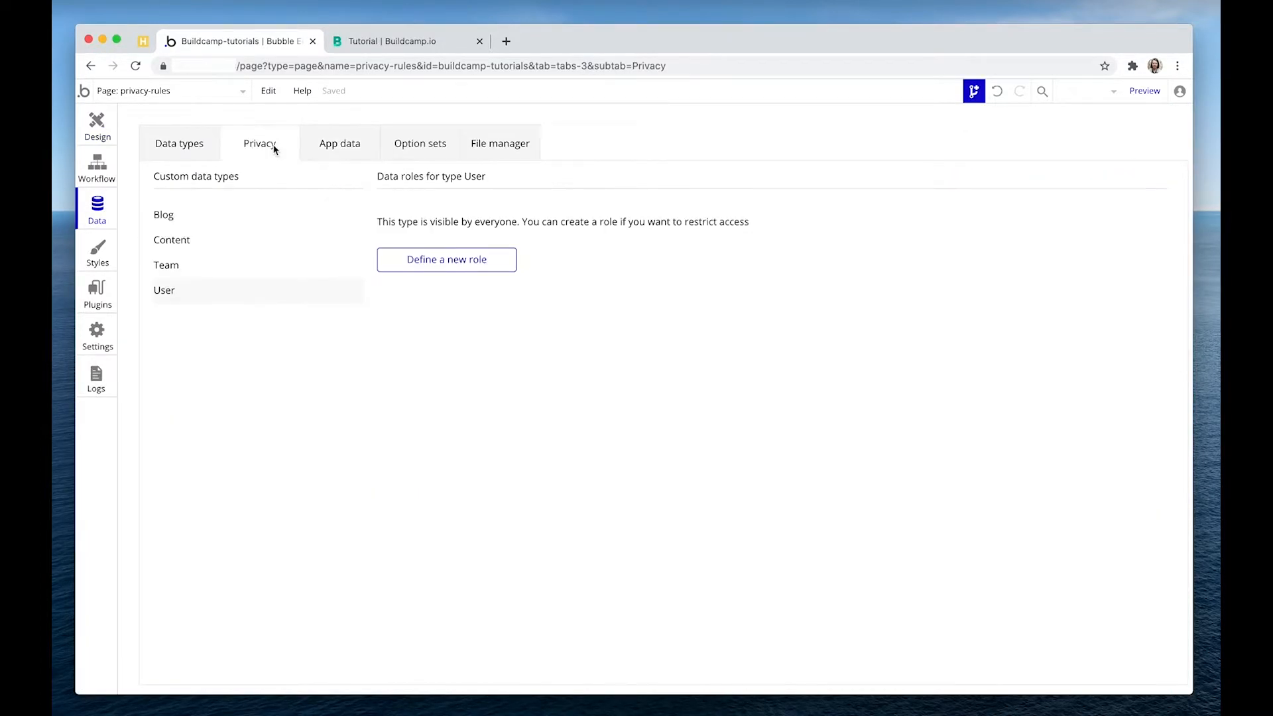
click(193, 215)
click(193, 241)
click(193, 265)
- Examine the fields of the User data type, including Salary
click(176, 148)
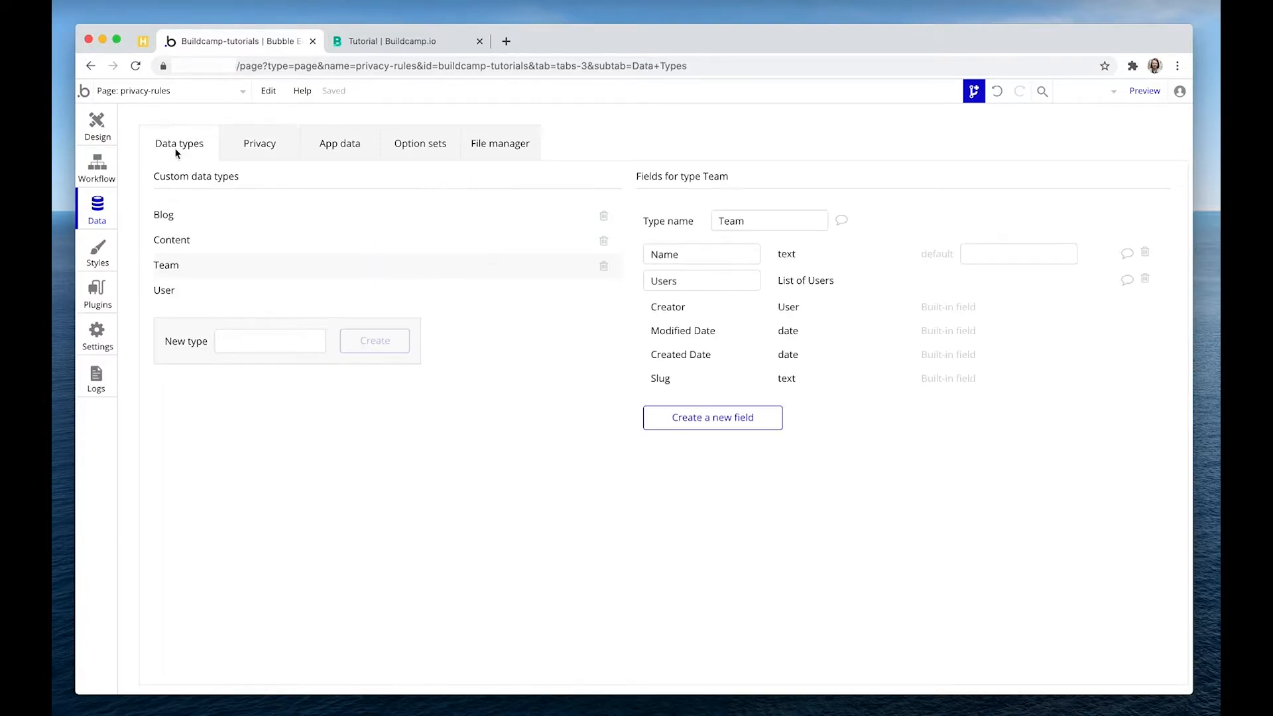
click(173, 292)
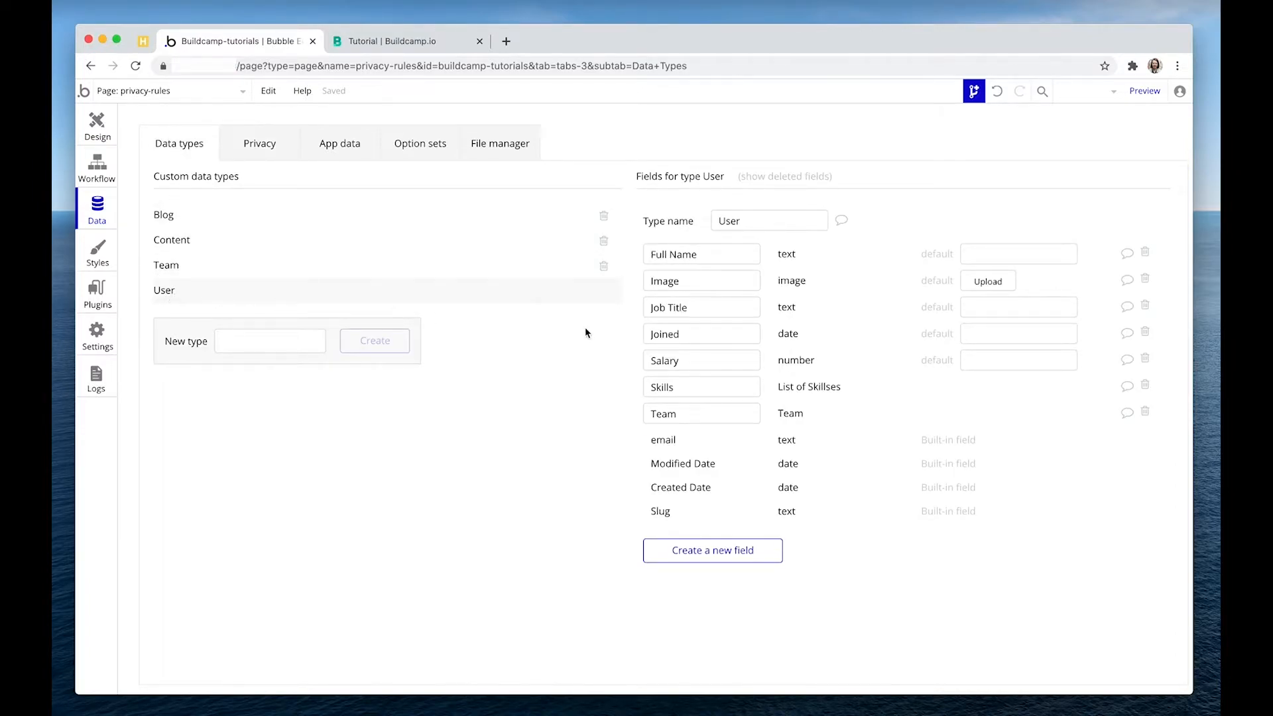
click(693, 361)
- Define a new privacy role named "salary" for the User data type
click(259, 144)
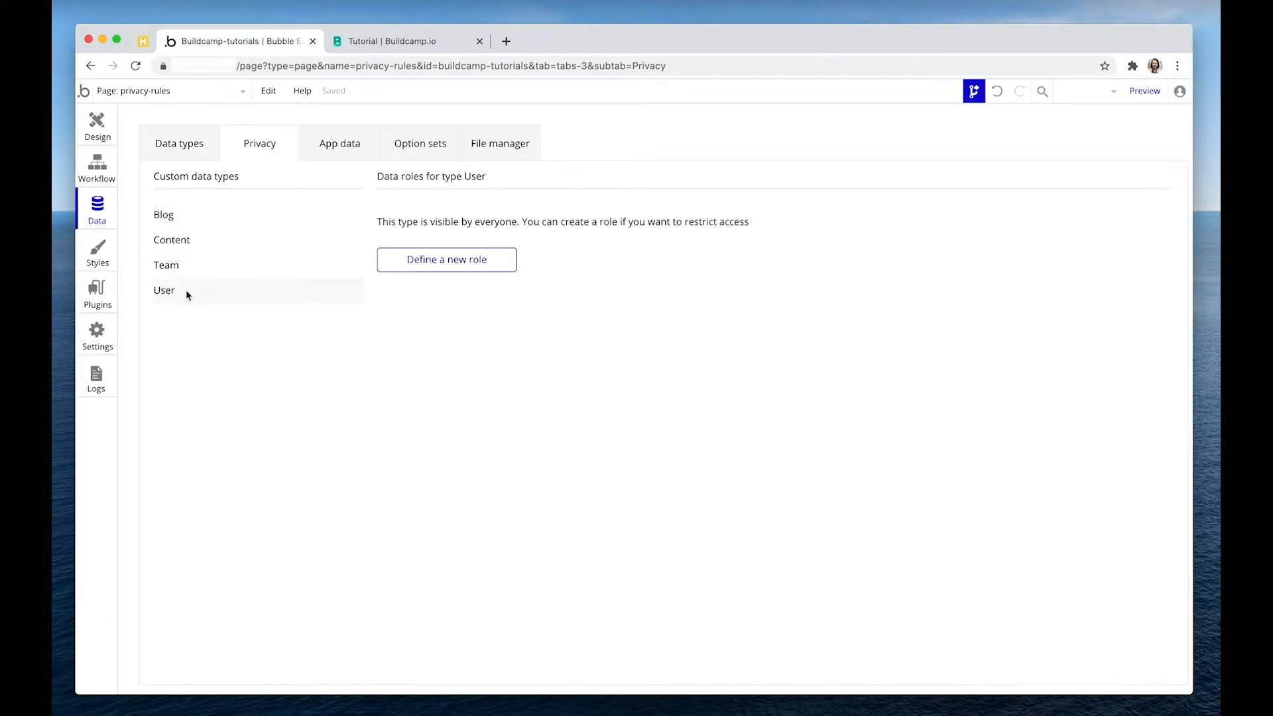
click(446, 259)
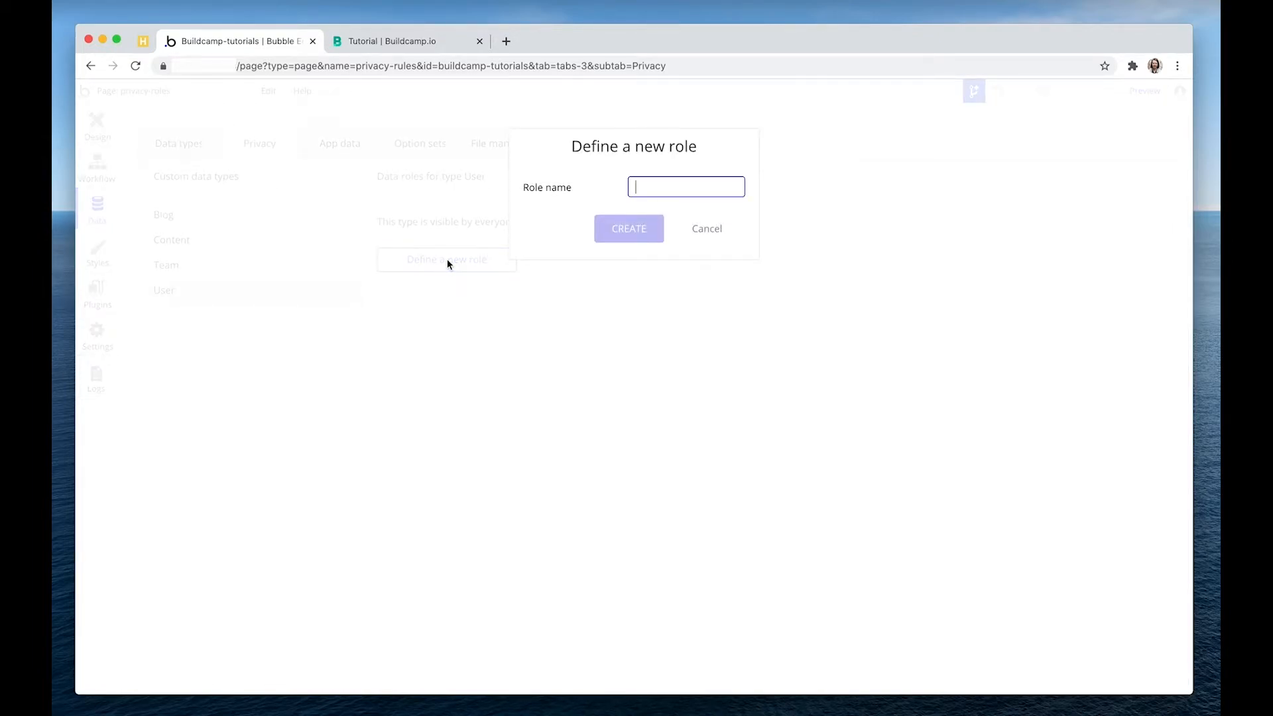
text(salary)
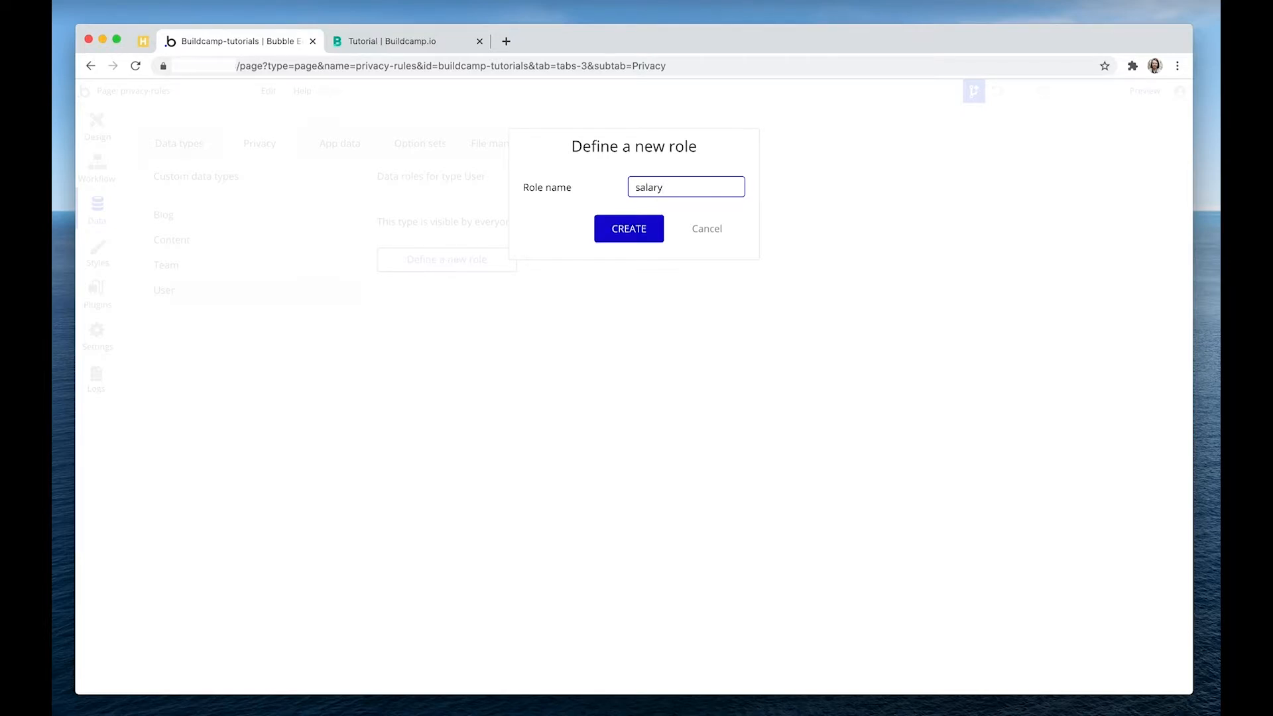
click(622, 240)
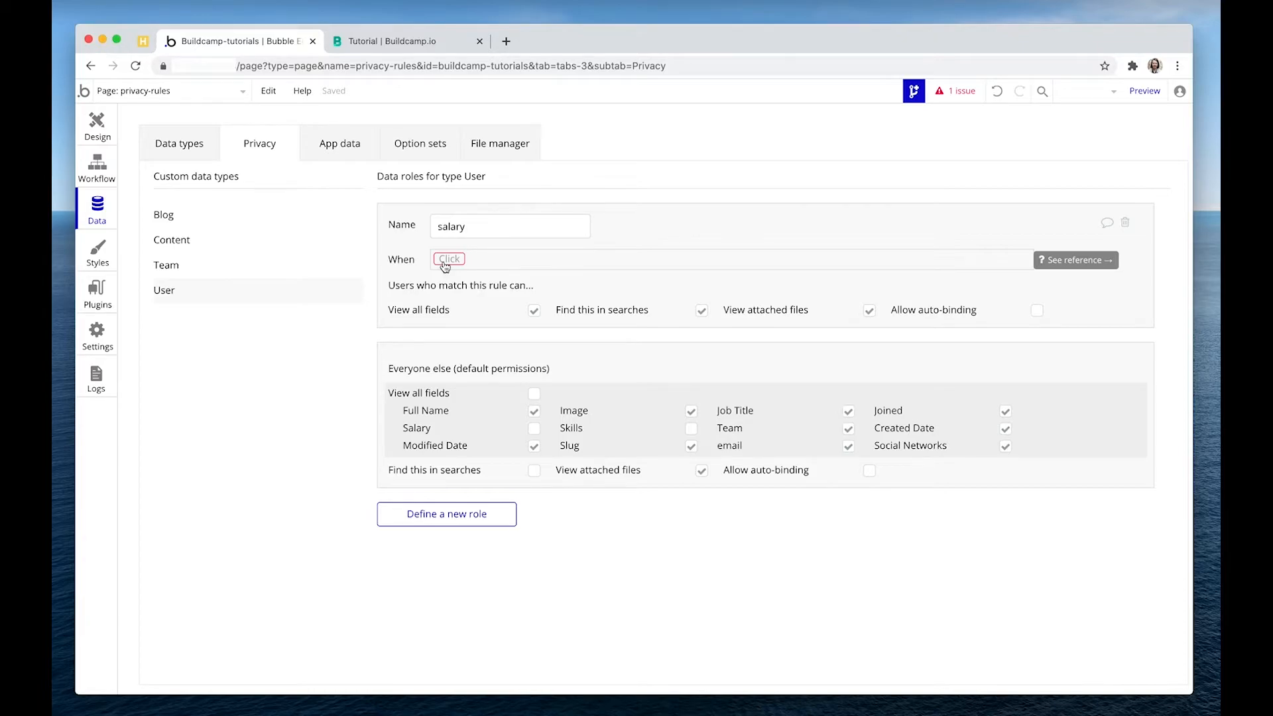
- Set the salary role's condition to "This User is Current User"
click(448, 259)
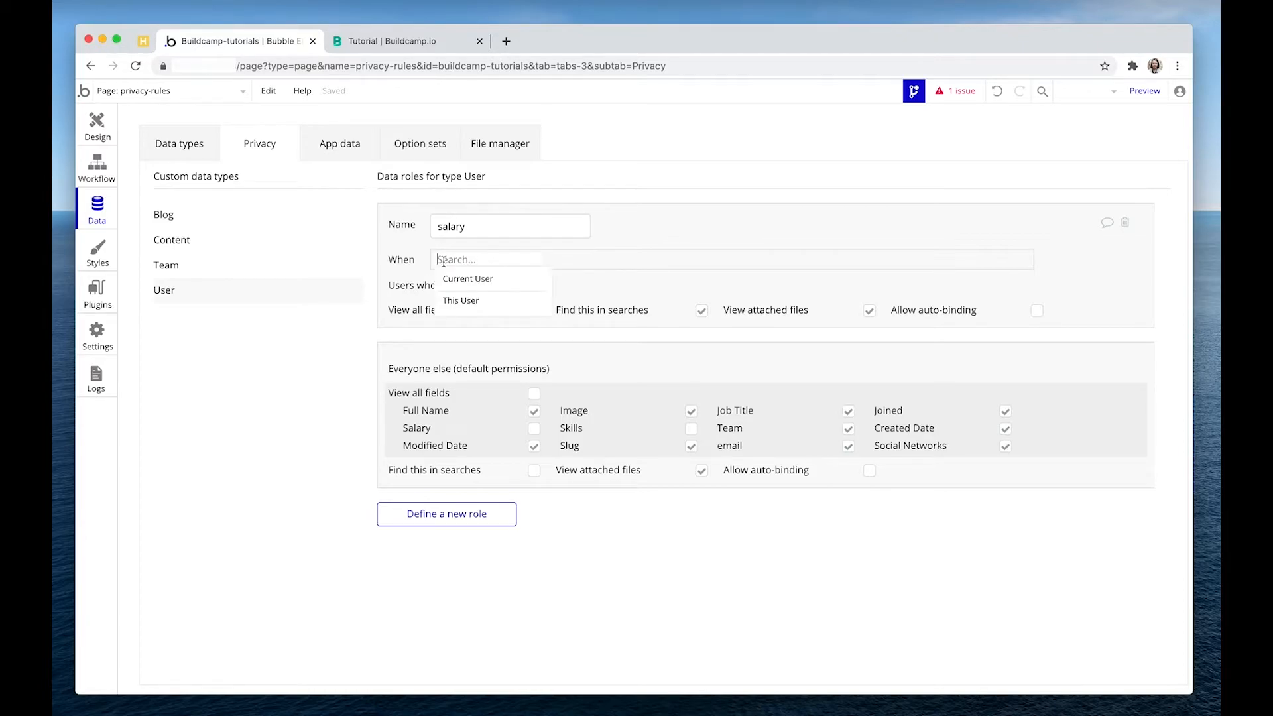
click(469, 305)
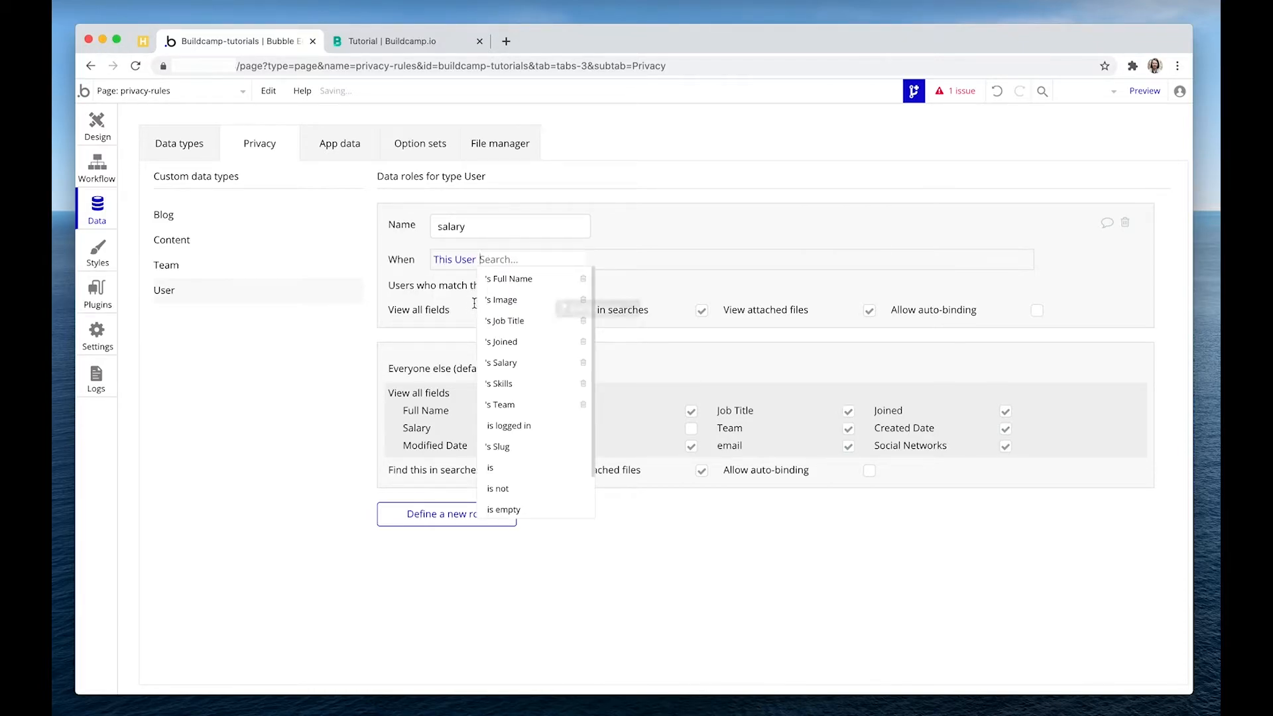
click(500, 469)
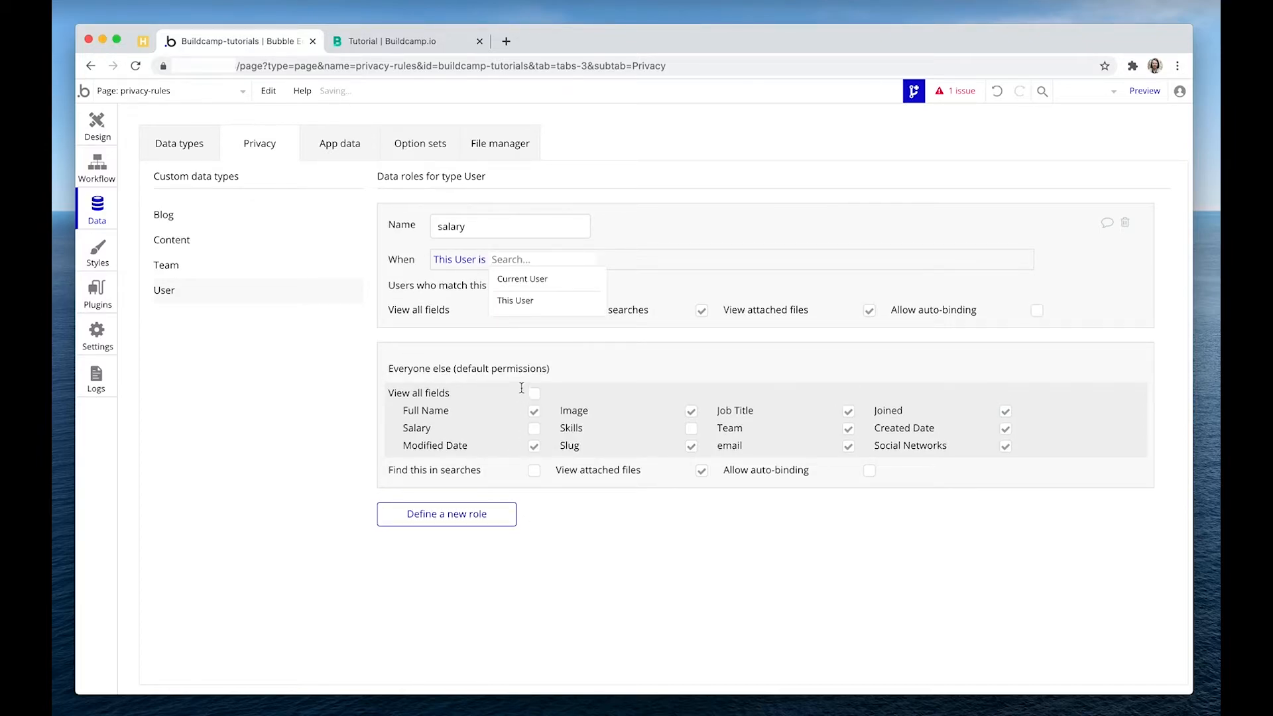
click(523, 279)
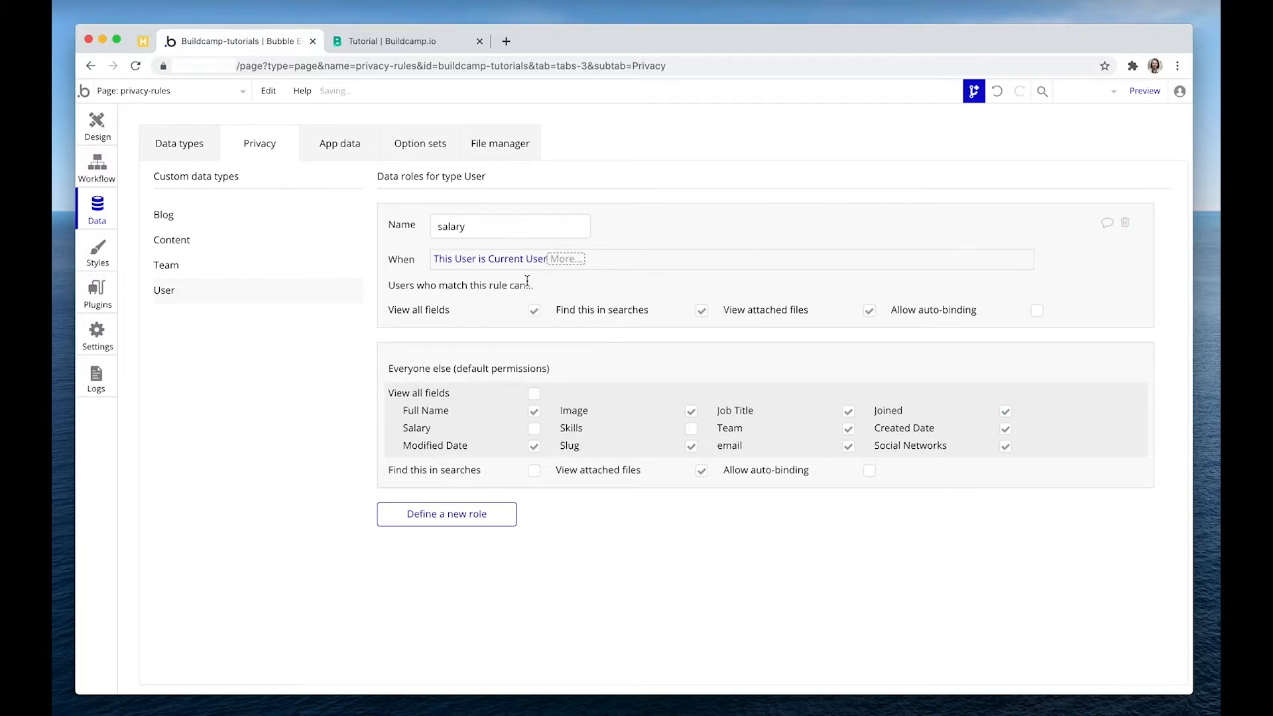
click(566, 259)
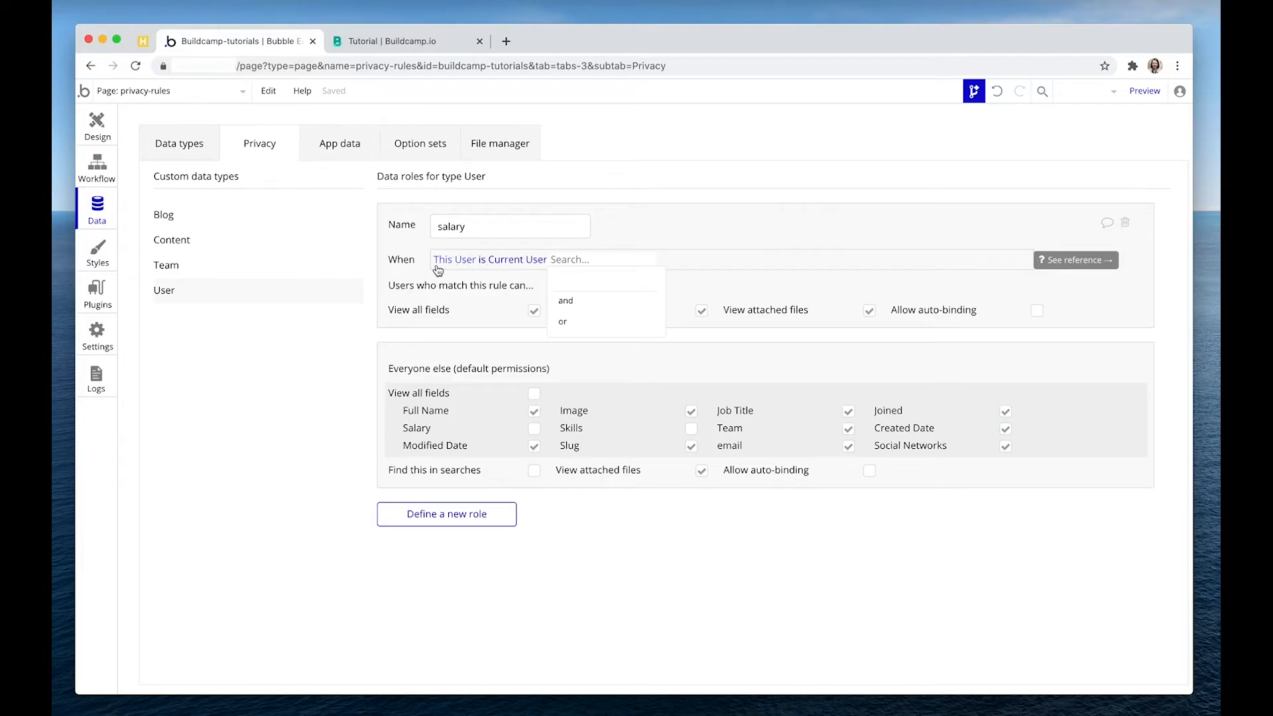
click(416, 269)
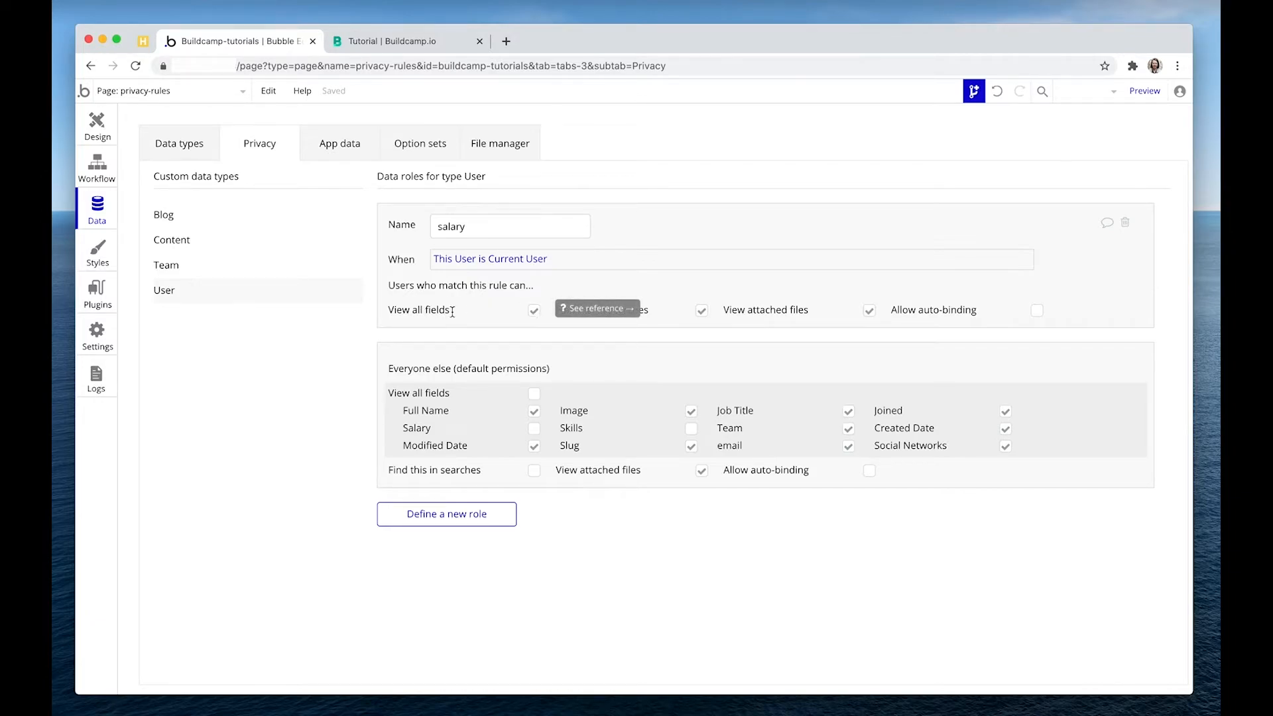
- Try switching View all fields for the salary role and for everyone else, checking the preview page in between
click(534, 311)
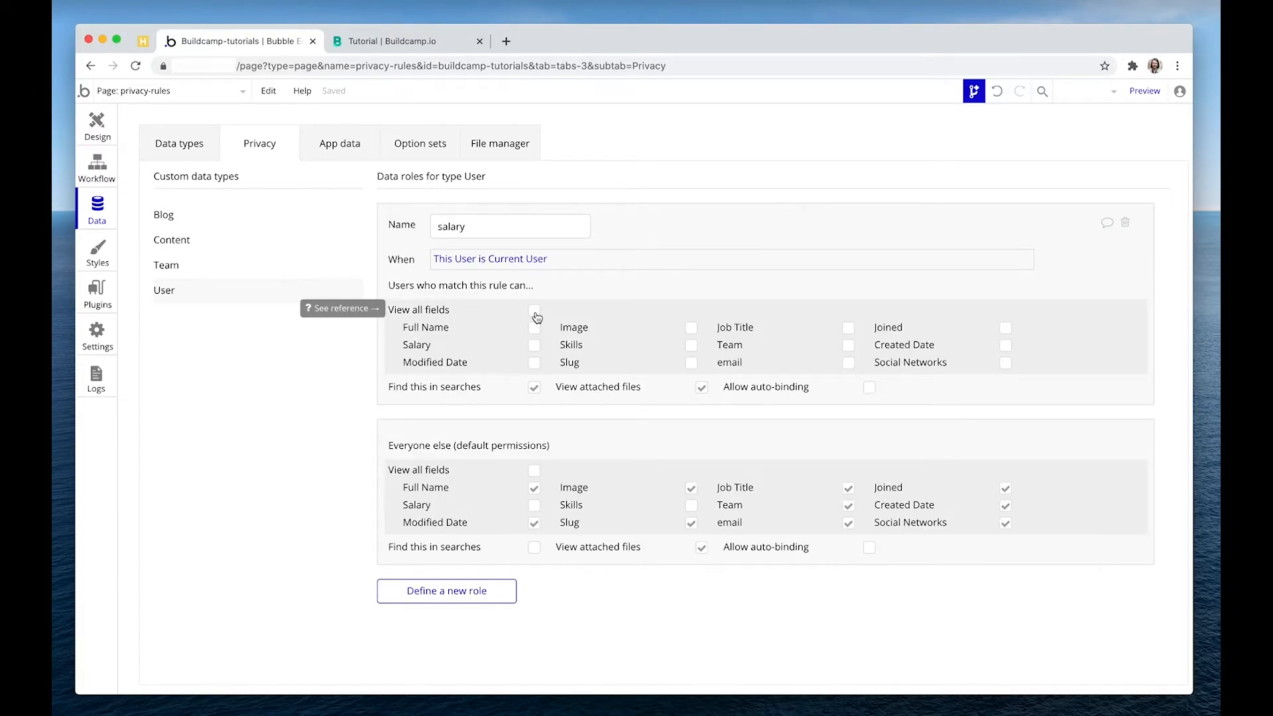
click(534, 311)
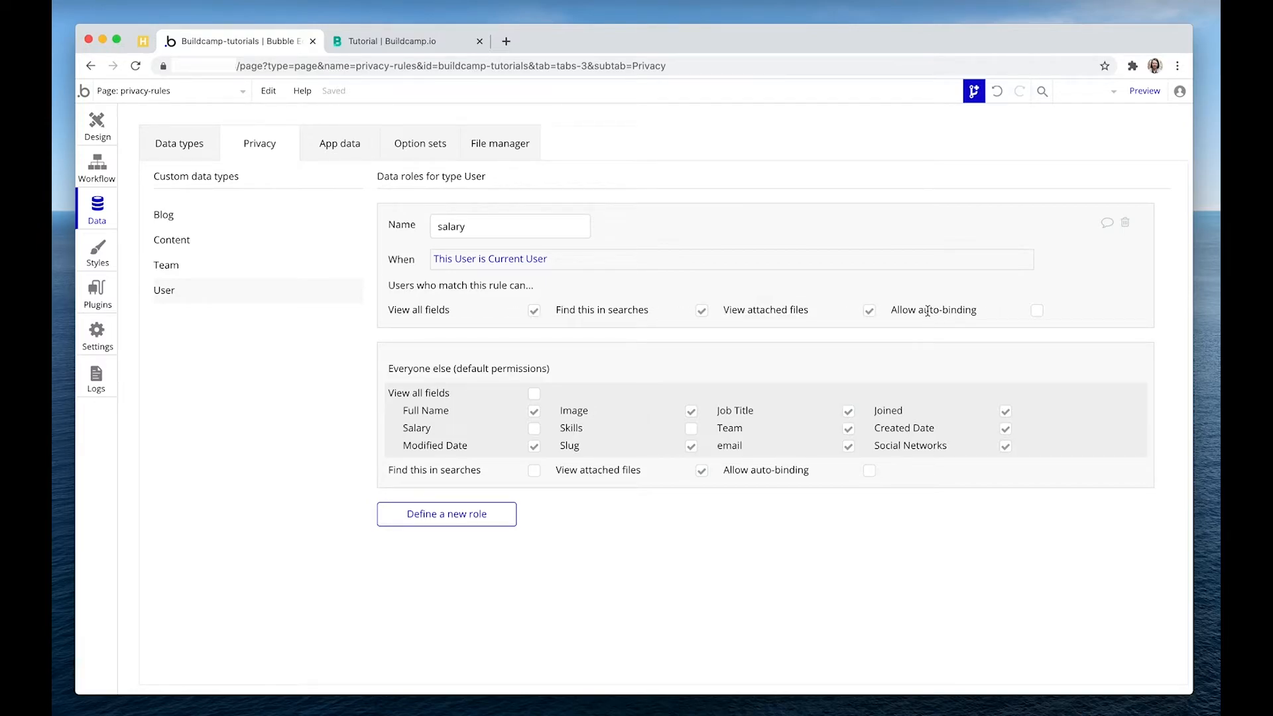
click(535, 394)
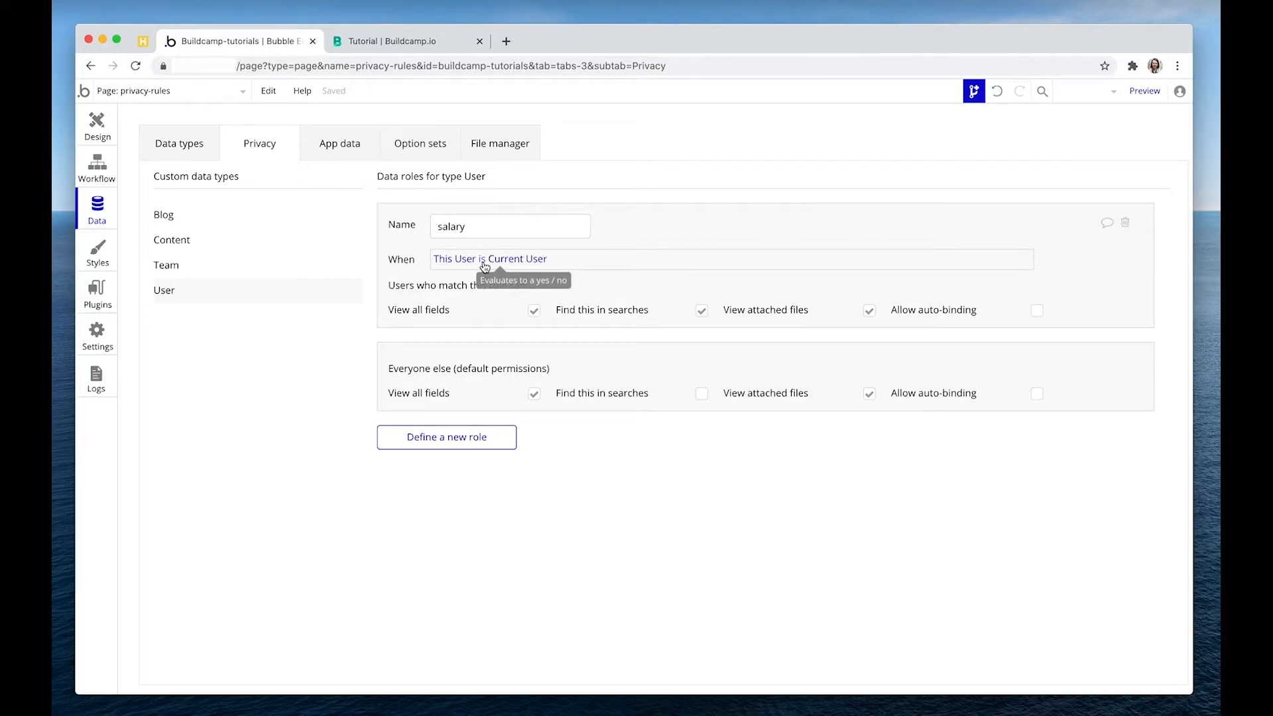
click(408, 42)
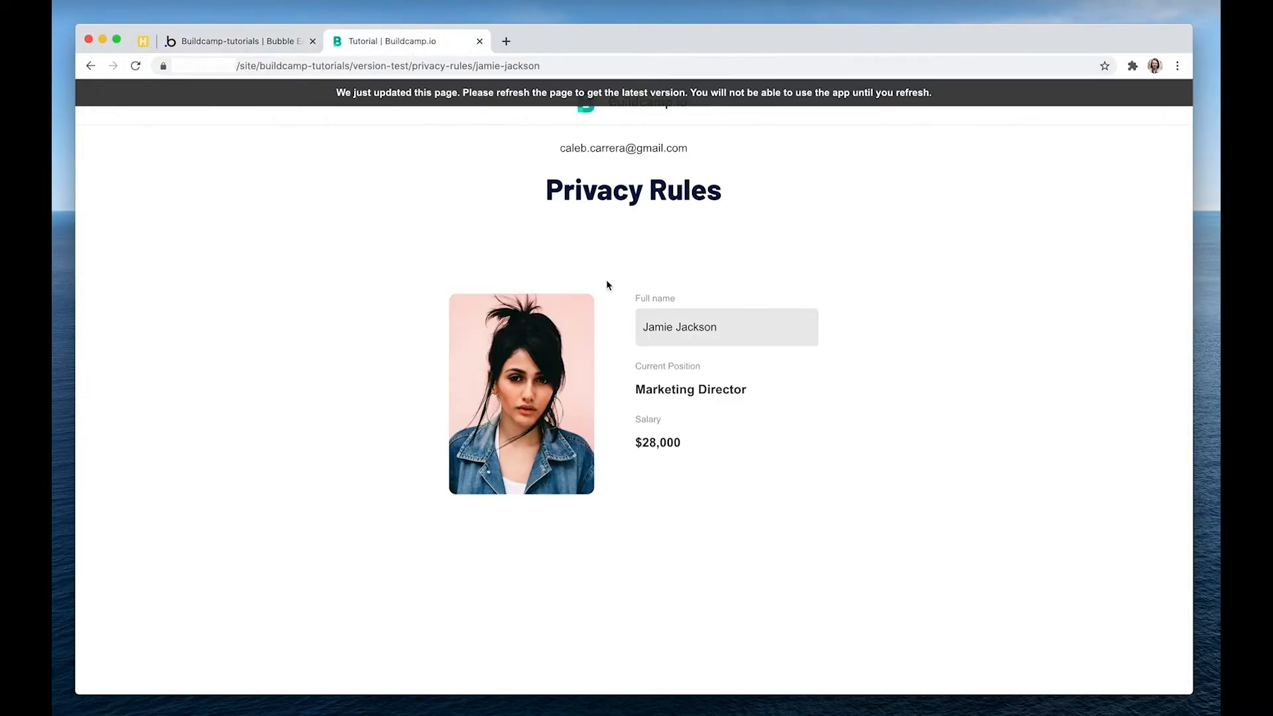
click(256, 37)
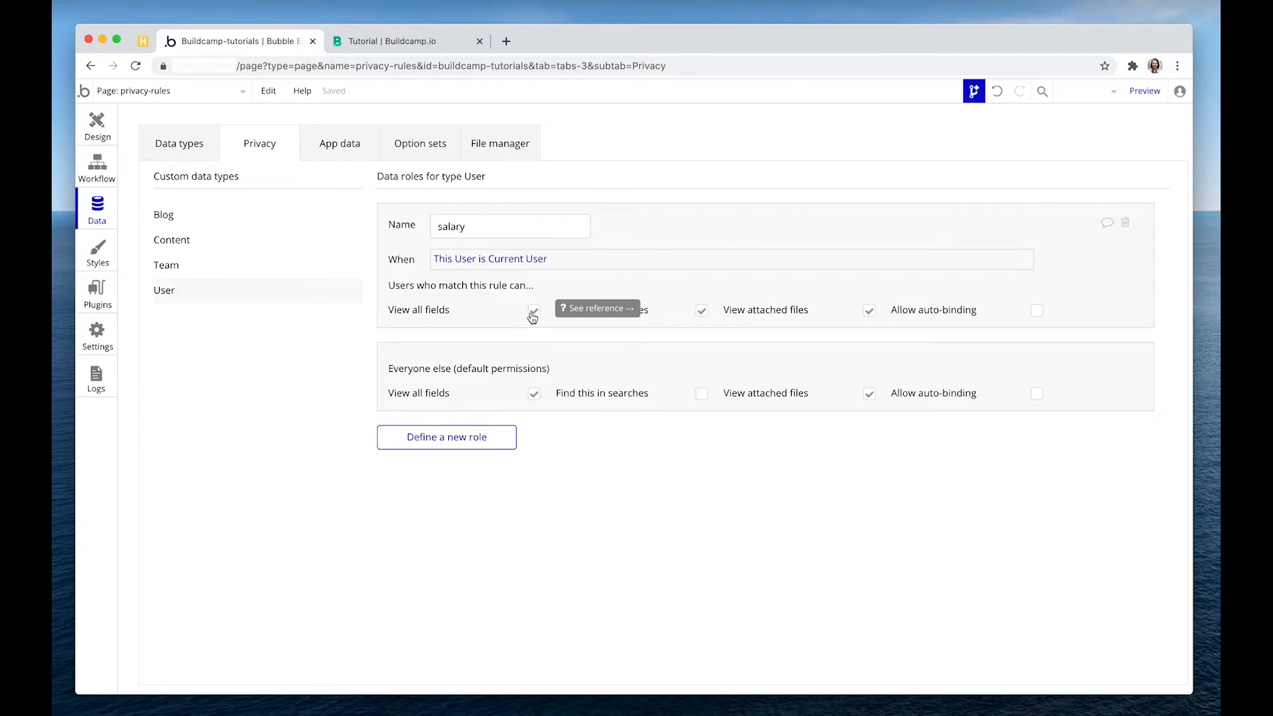
click(533, 394)
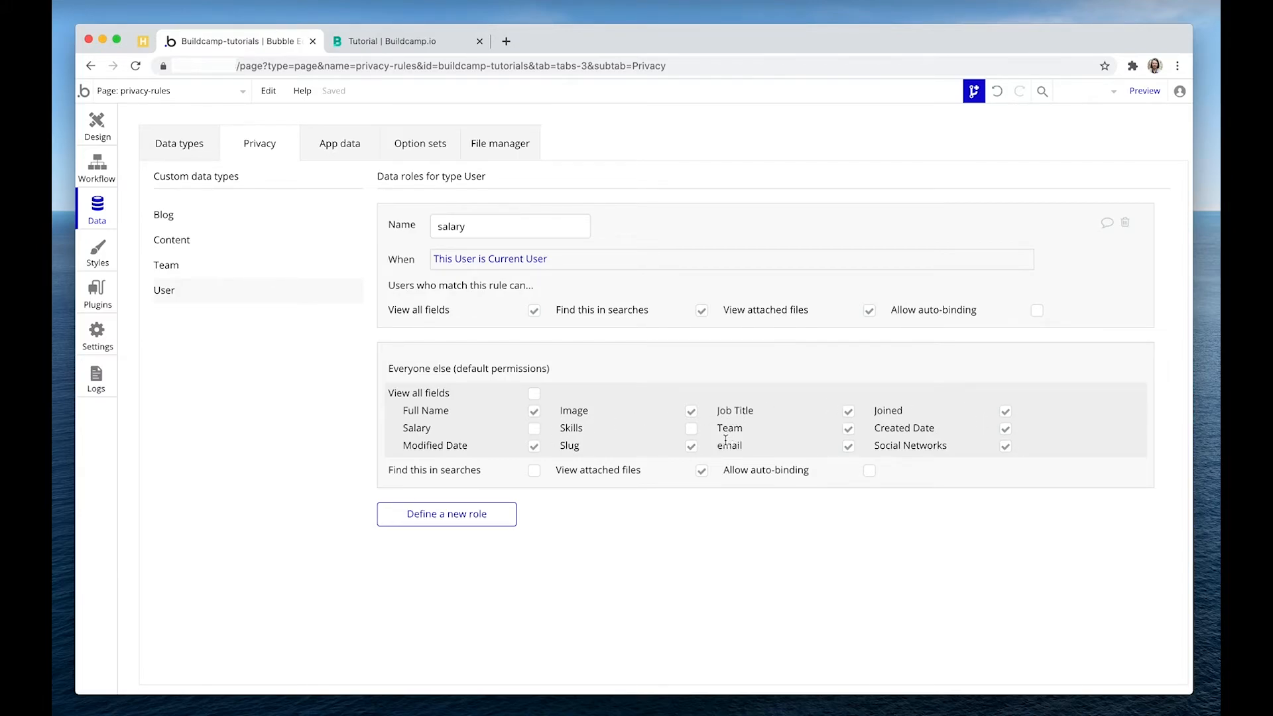
- Allow everyone else to view the Skills field, and reload the preview page to check the Salary value
click(690, 428)
click(387, 41)
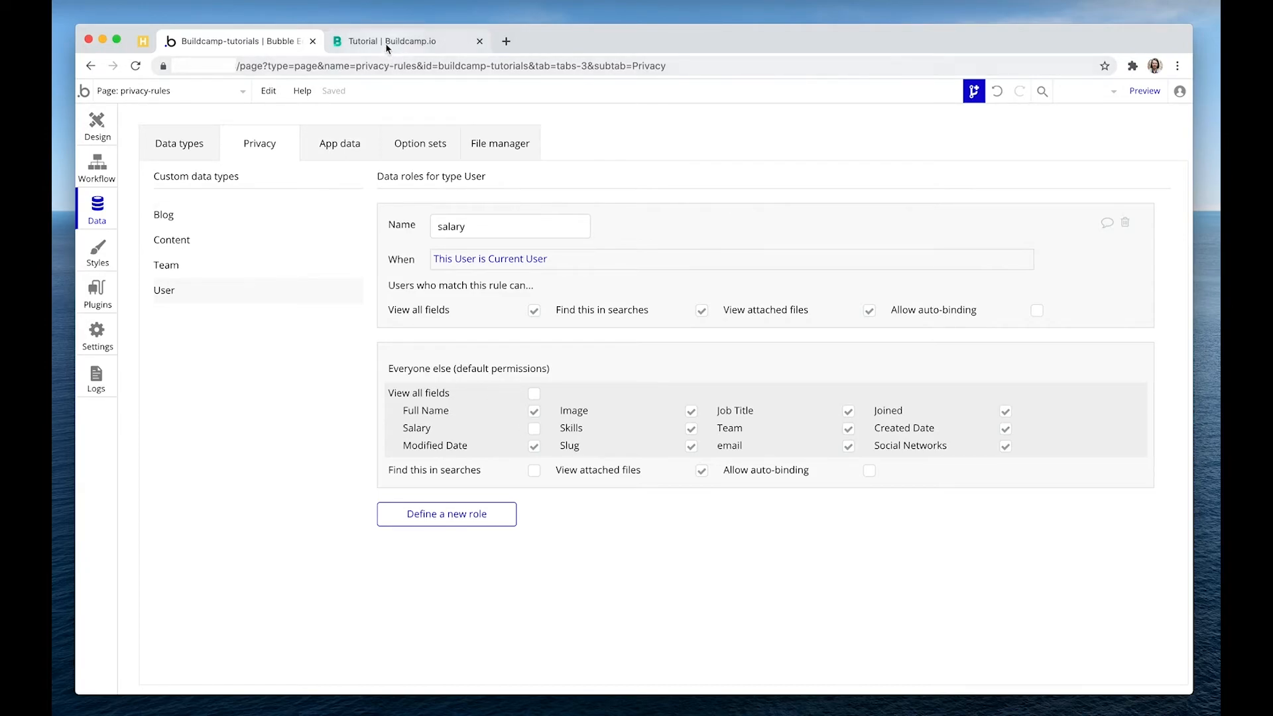
click(411, 95)
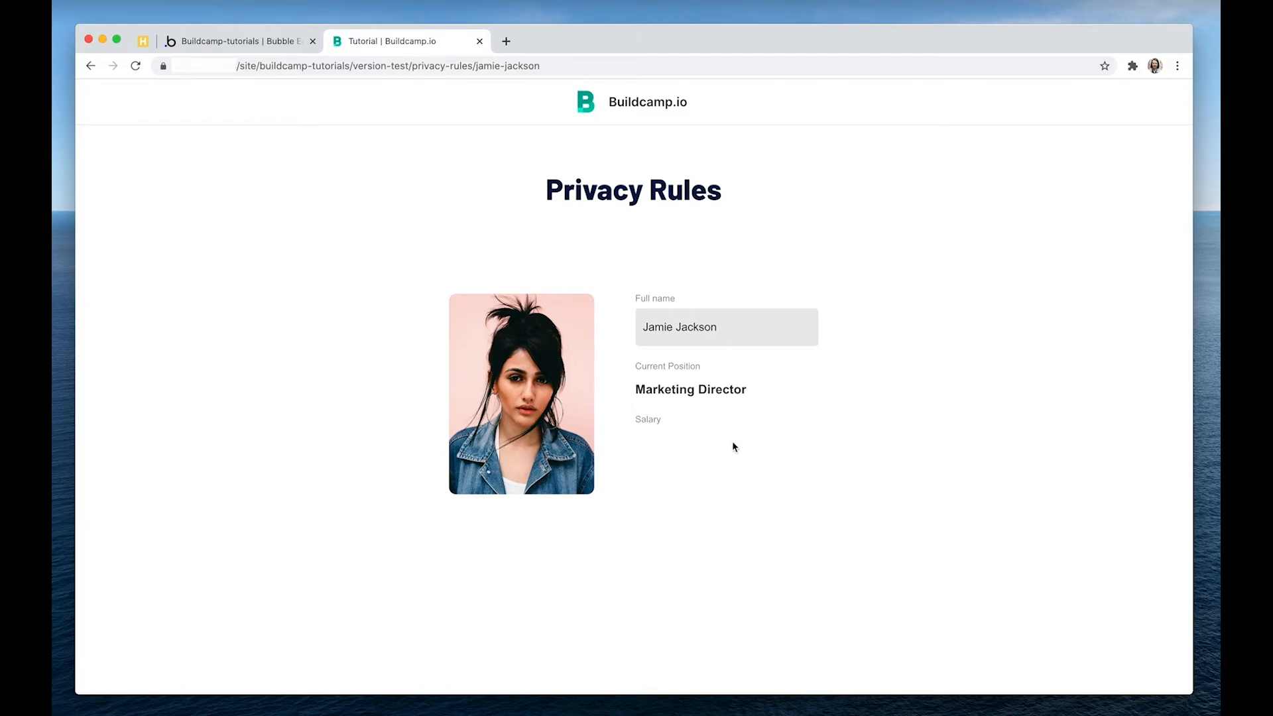
click(265, 41)
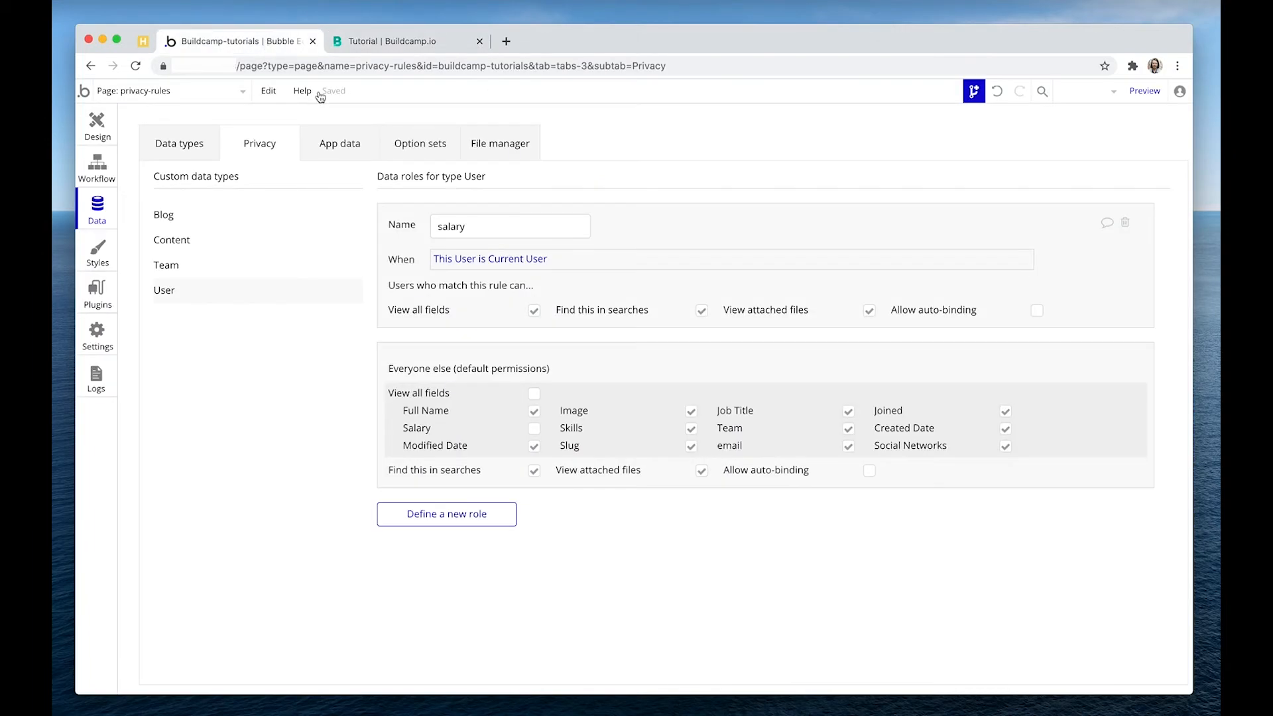
click(103, 141)
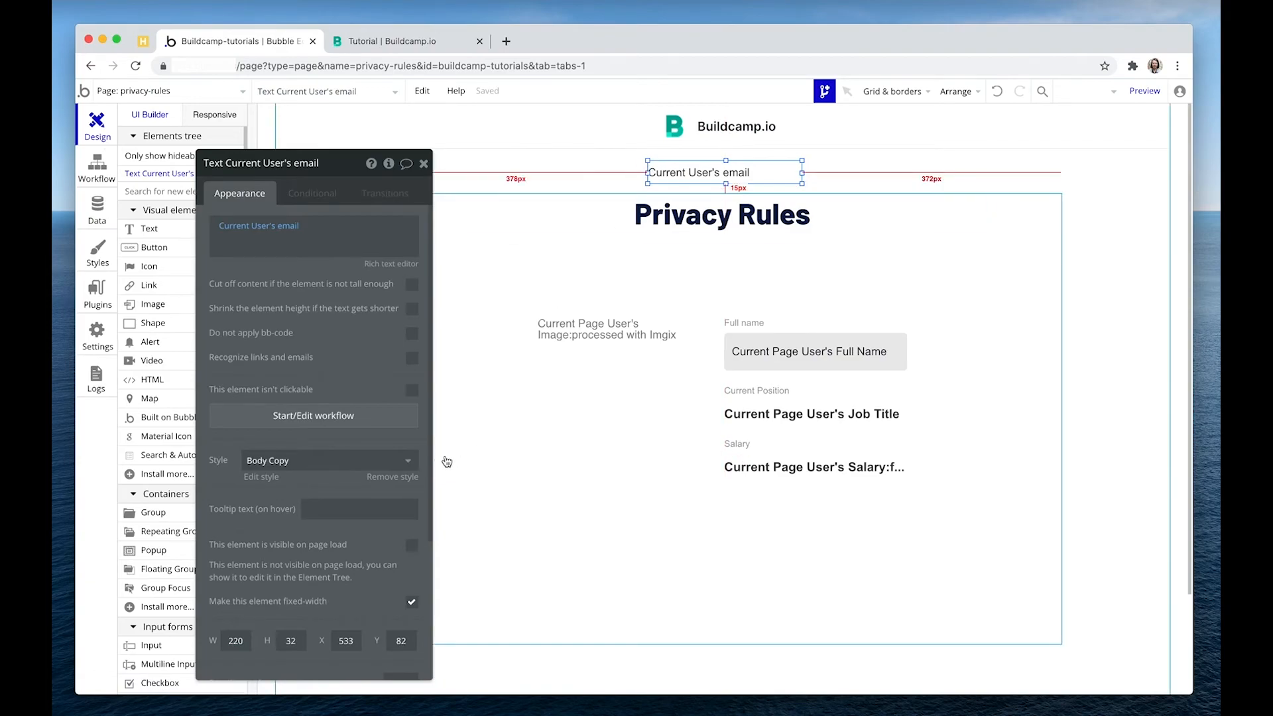
click(413, 547)
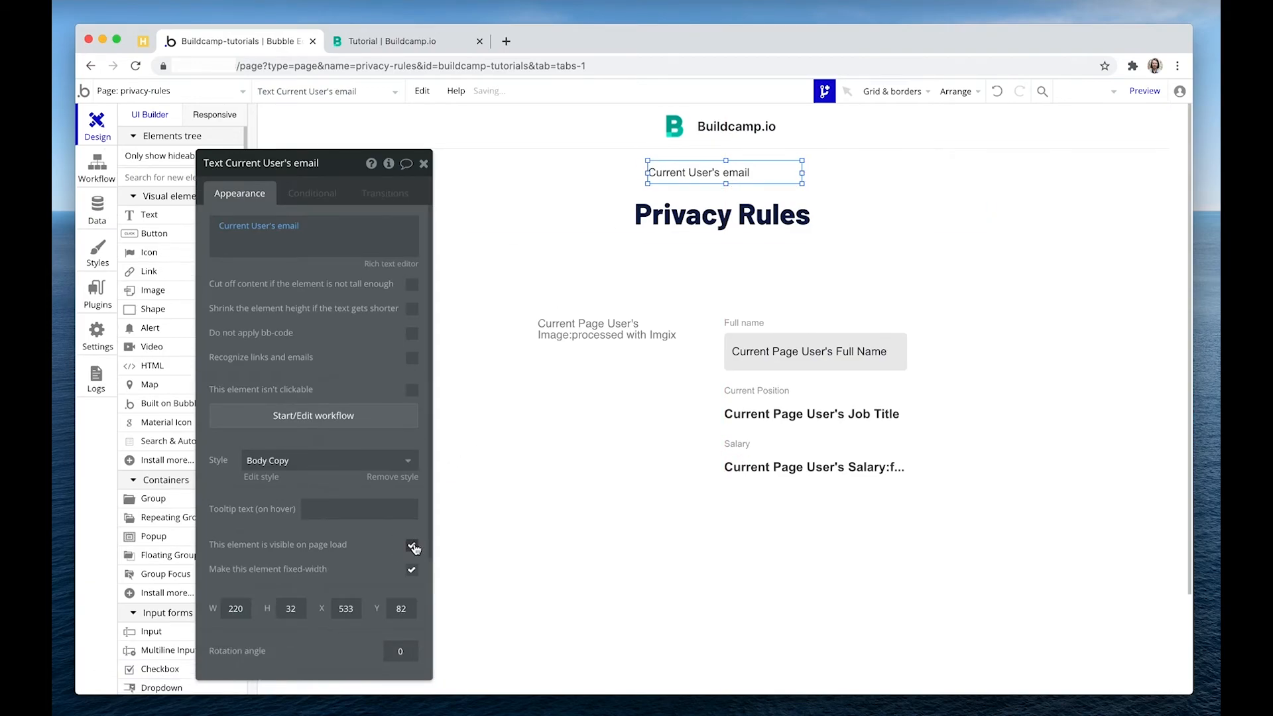
- Reload the preview page to check the logged-in user's e-mail, and highlight the profile slug in the page address
click(453, 42)
click(461, 99)
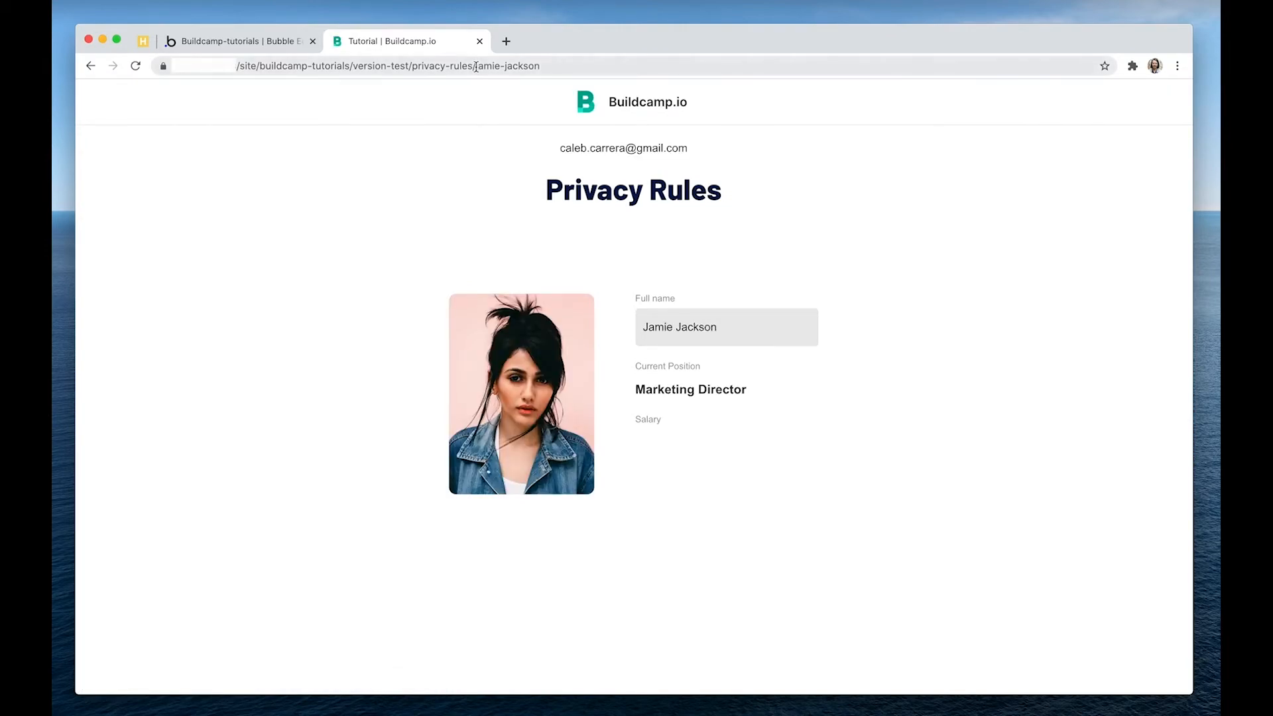
drag(475, 65, 540, 66)
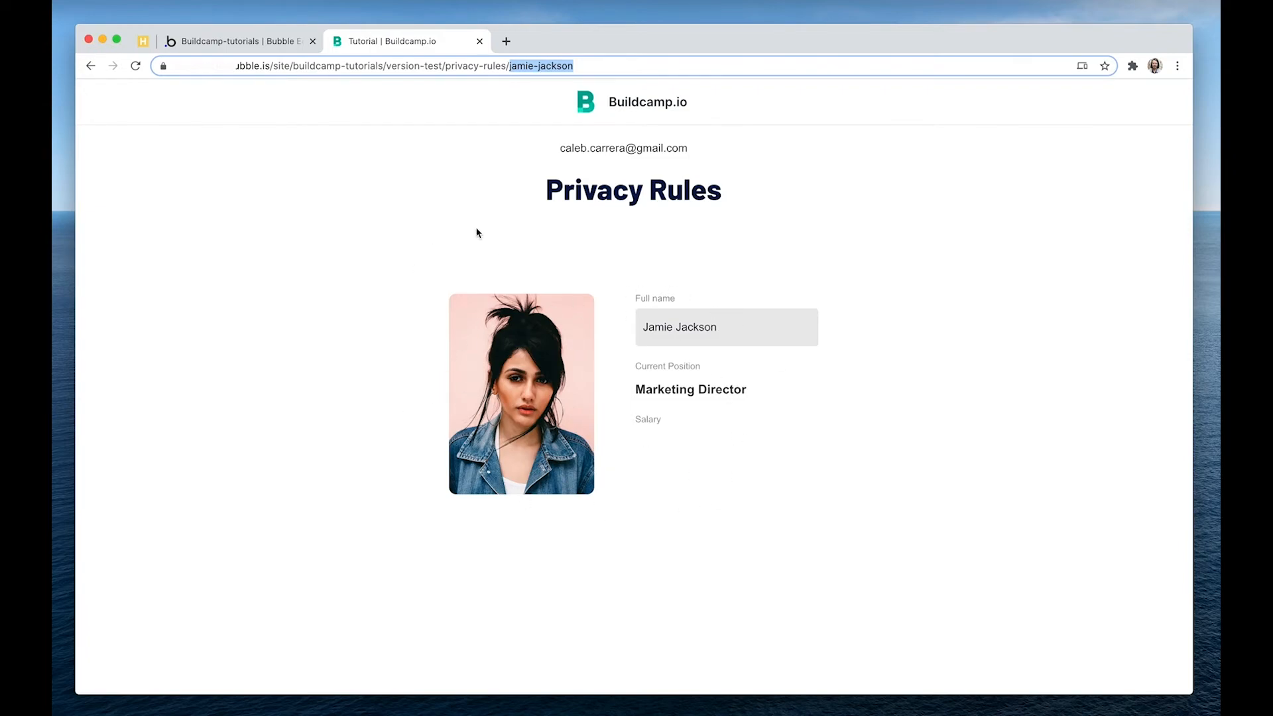
- Open the properties of the privacy-rules page in the editor to examine its type of content
click(276, 44)
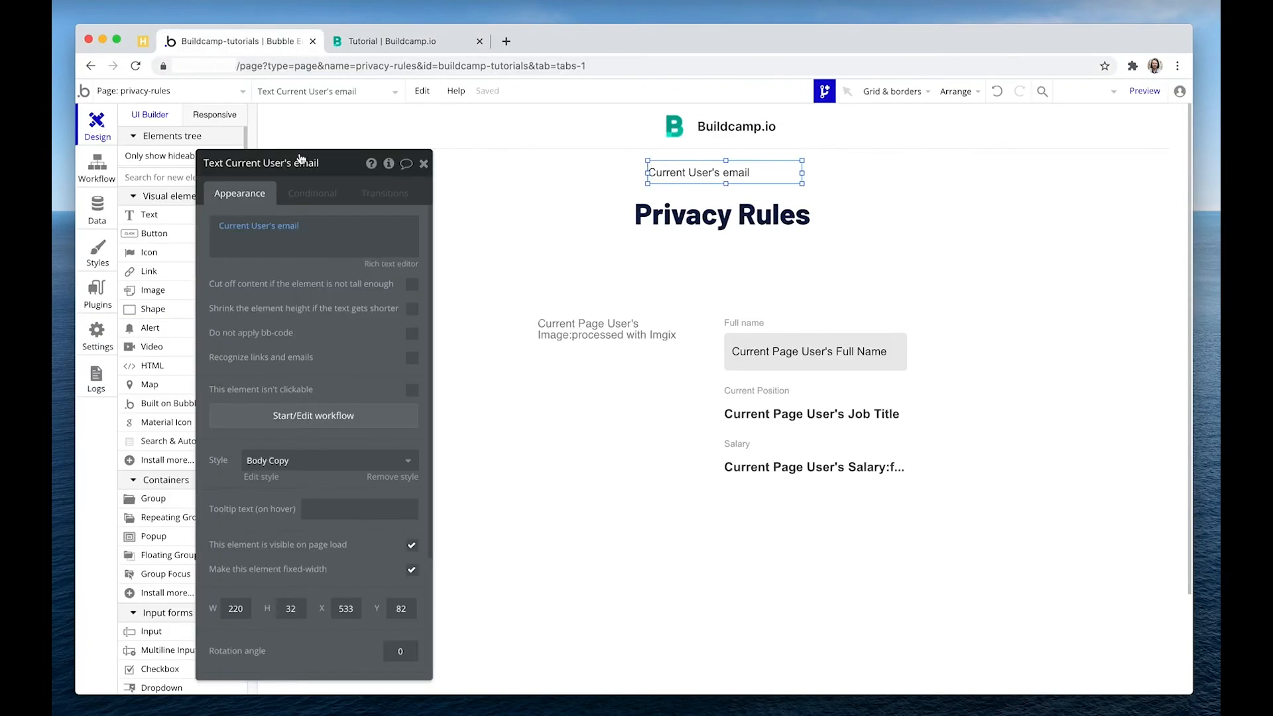
click(458, 198)
click(455, 185)
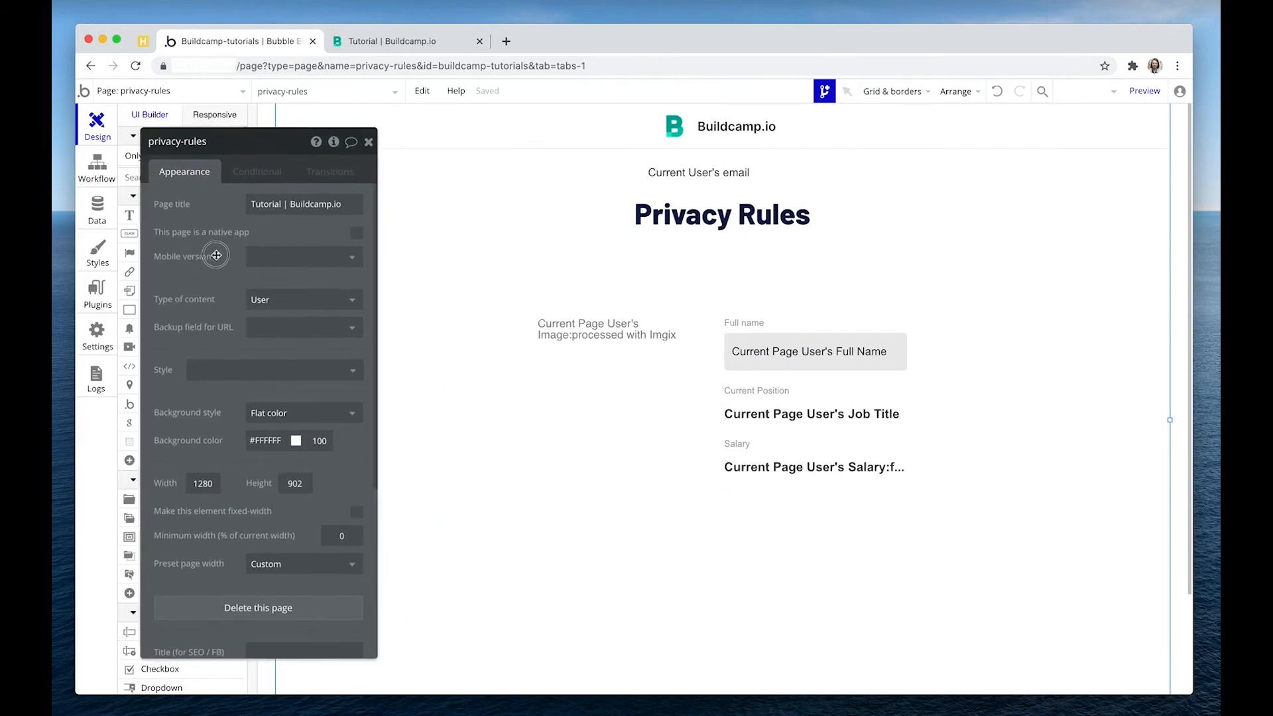
- Switch to the profile preview page and highlight the logged-in user's e-mail to compare it with the displayed profile
click(380, 42)
click(429, 158)
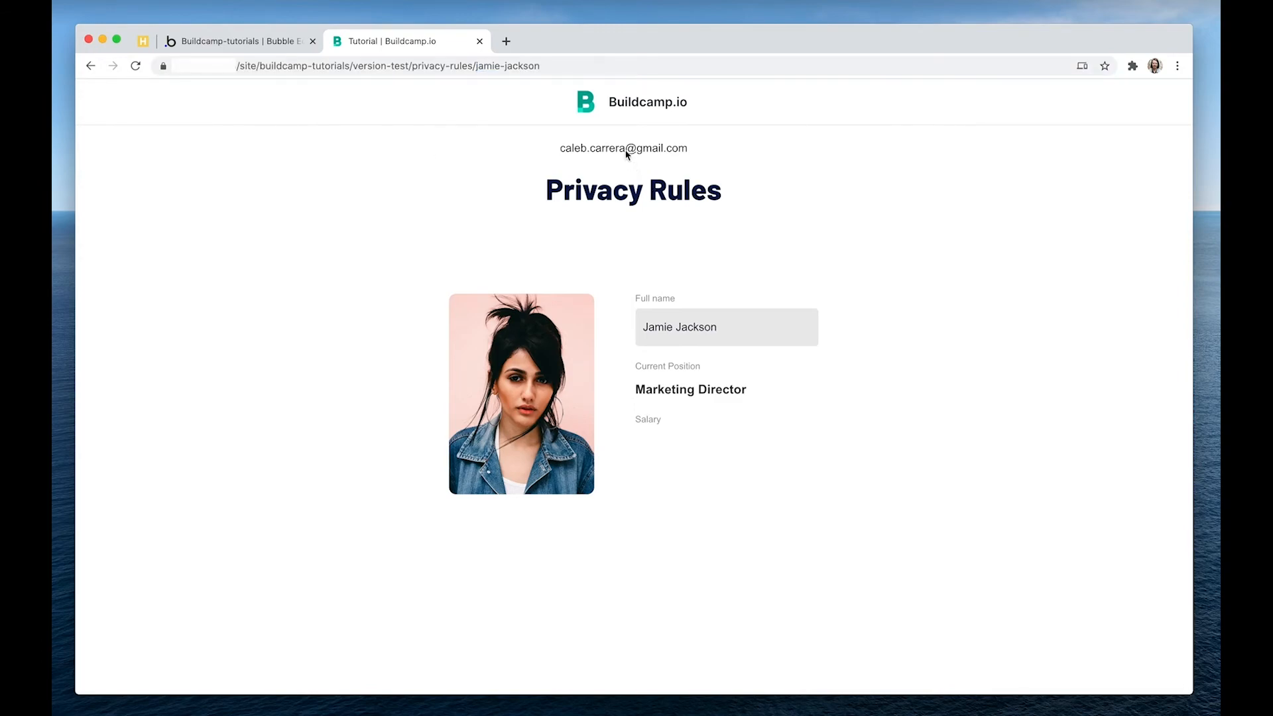
drag(561, 148, 688, 147)
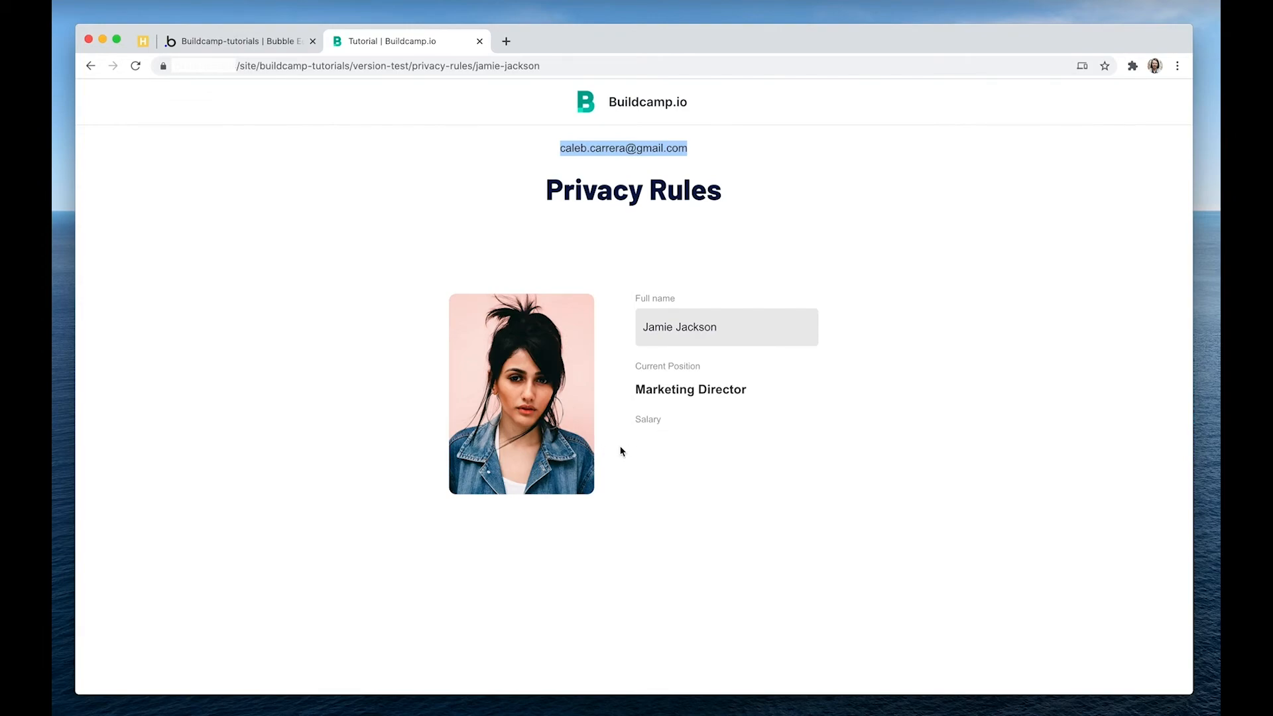
click(702, 443)
- From the editor's All Users app data, run the app as the Marketing Director user, and close the extra preview page this opens
click(281, 42)
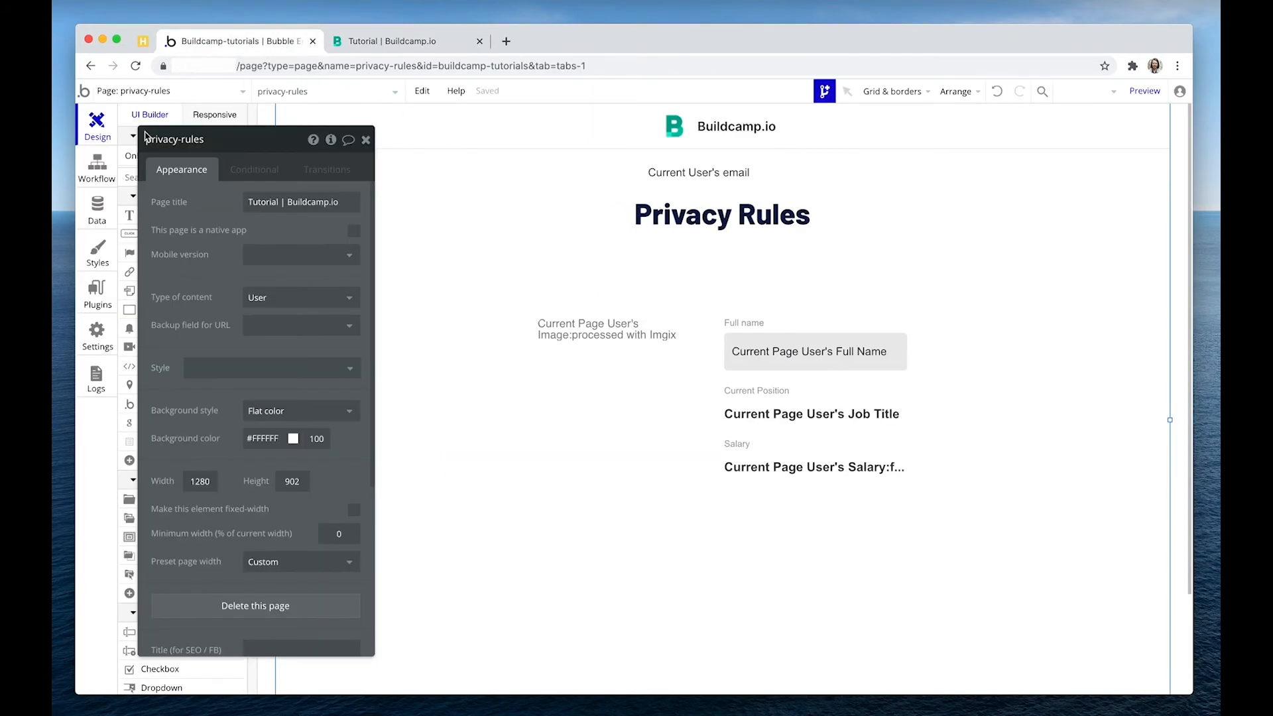
click(85, 210)
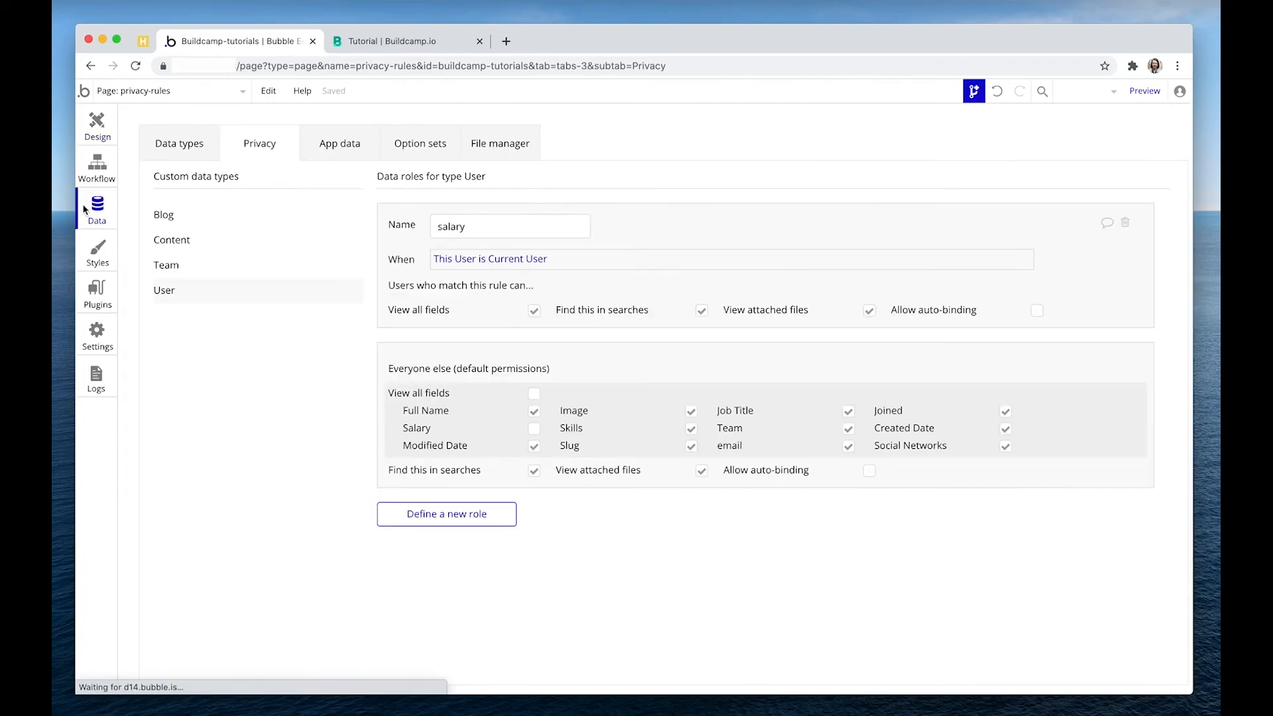
click(322, 146)
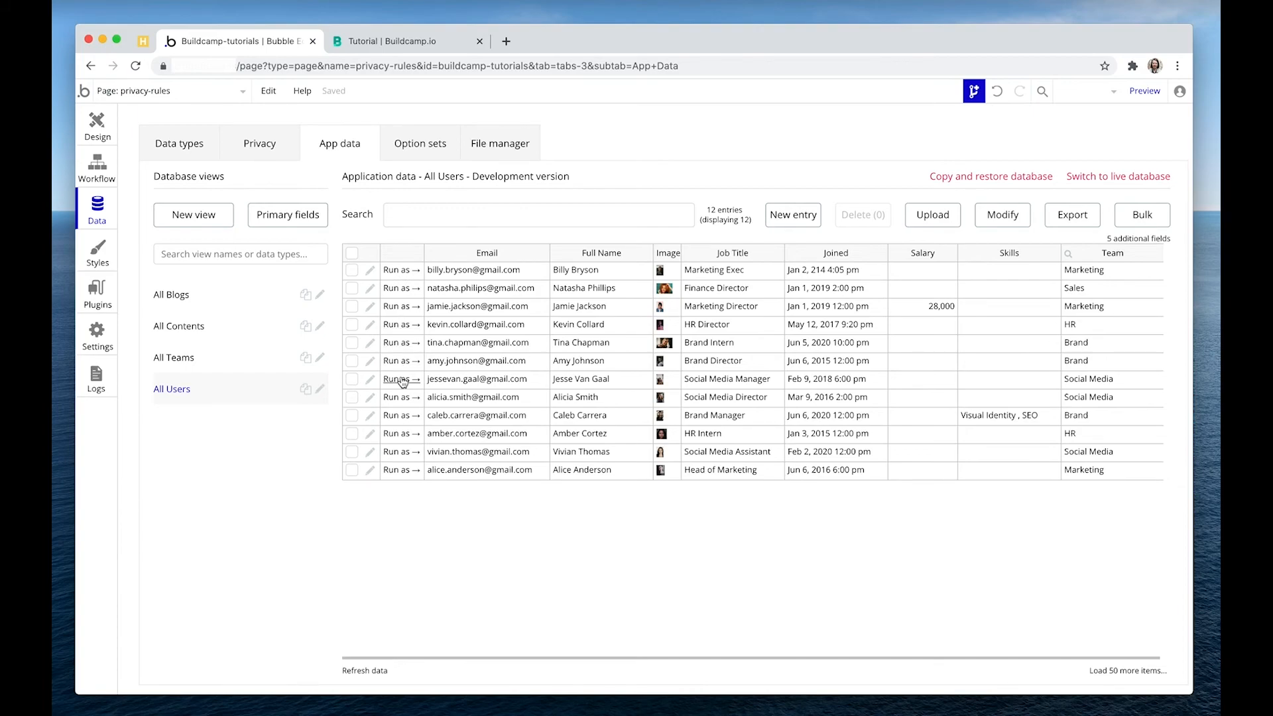
click(402, 309)
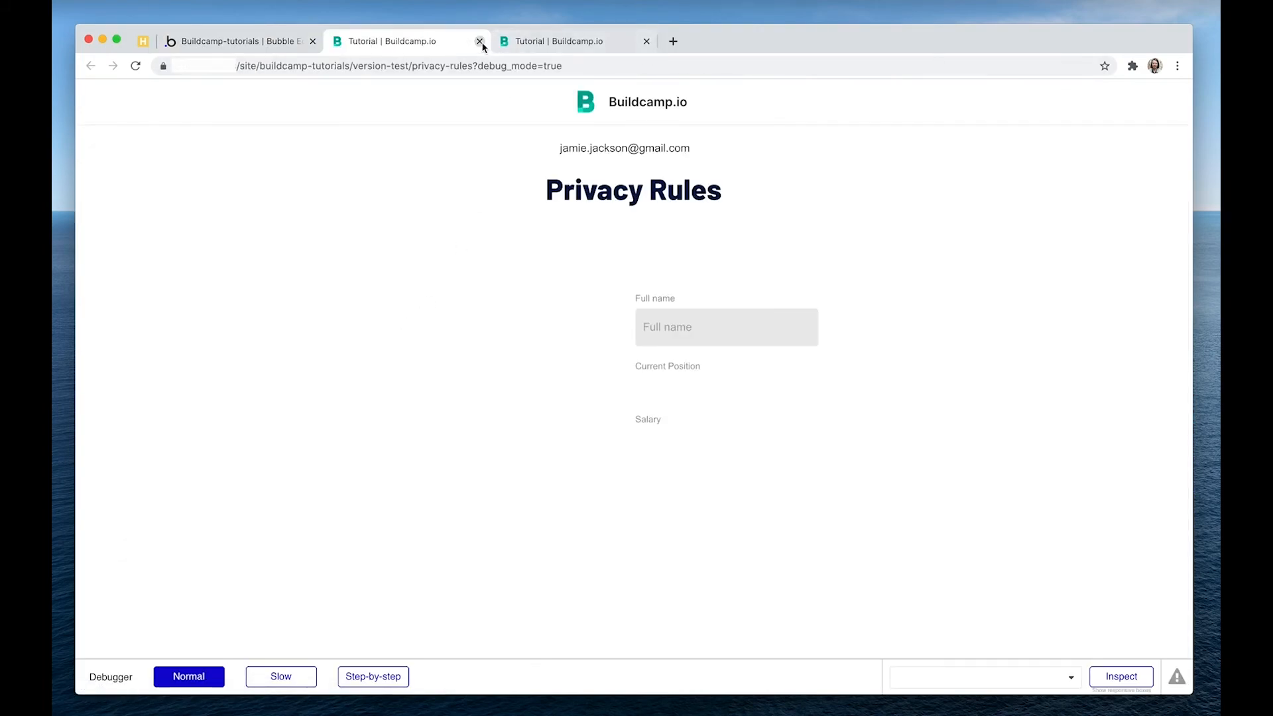
click(479, 41)
click(462, 44)
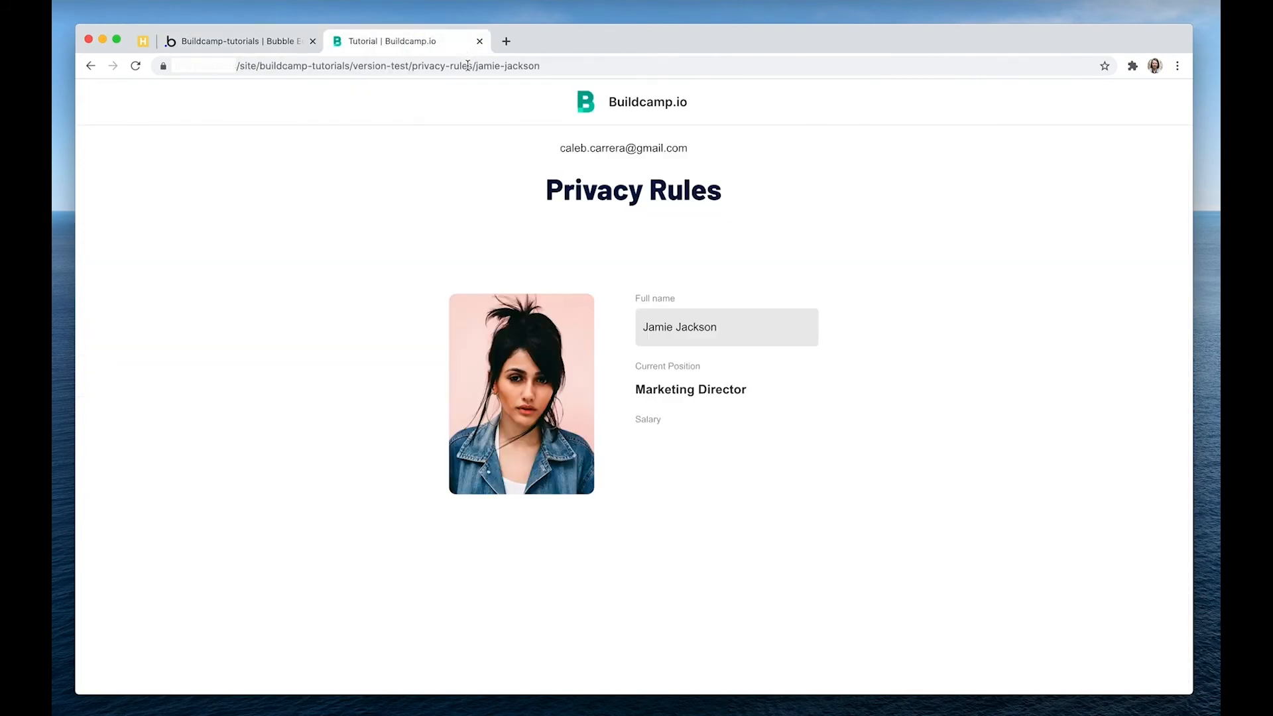
click(542, 65)
key(Return)
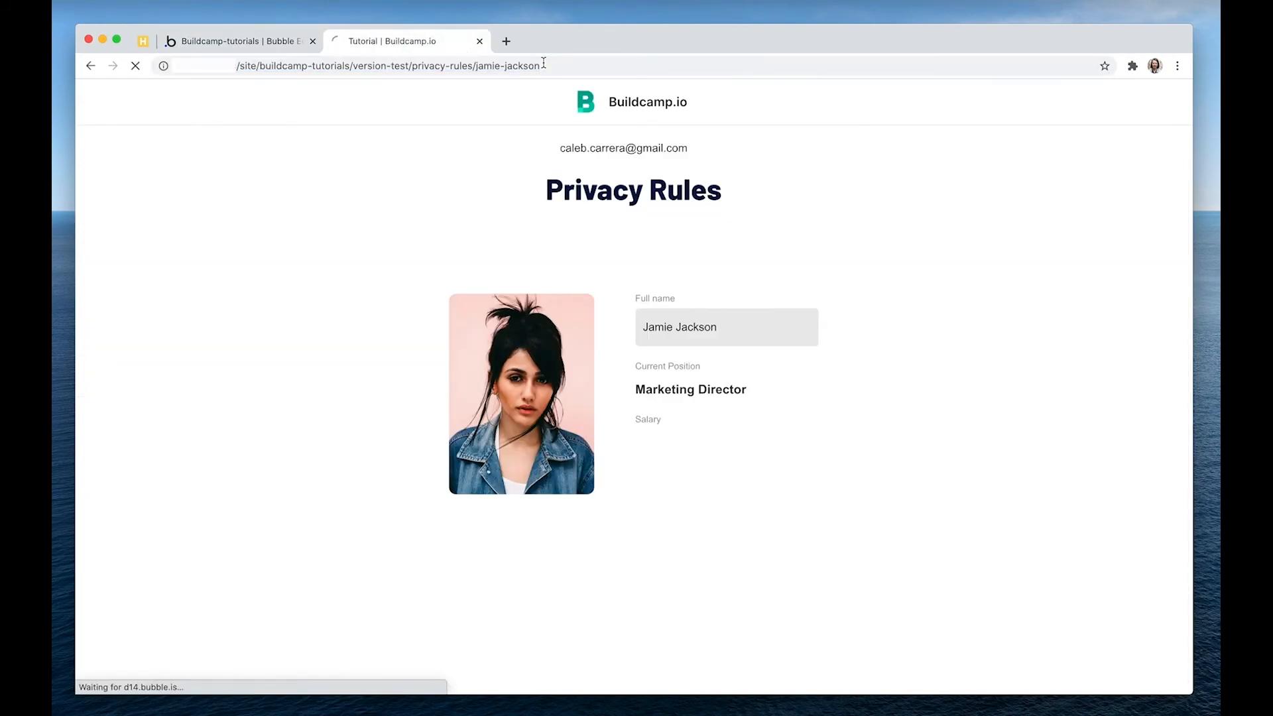
drag(630, 448, 685, 447)
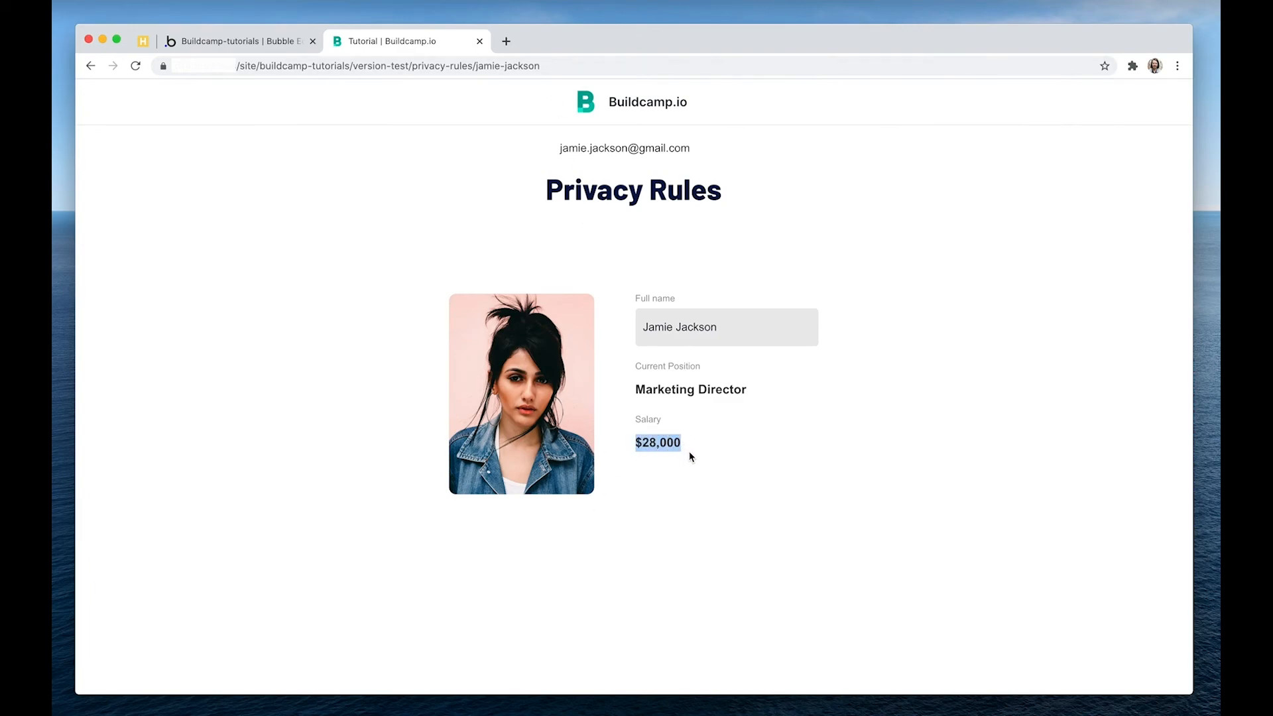
click(690, 457)
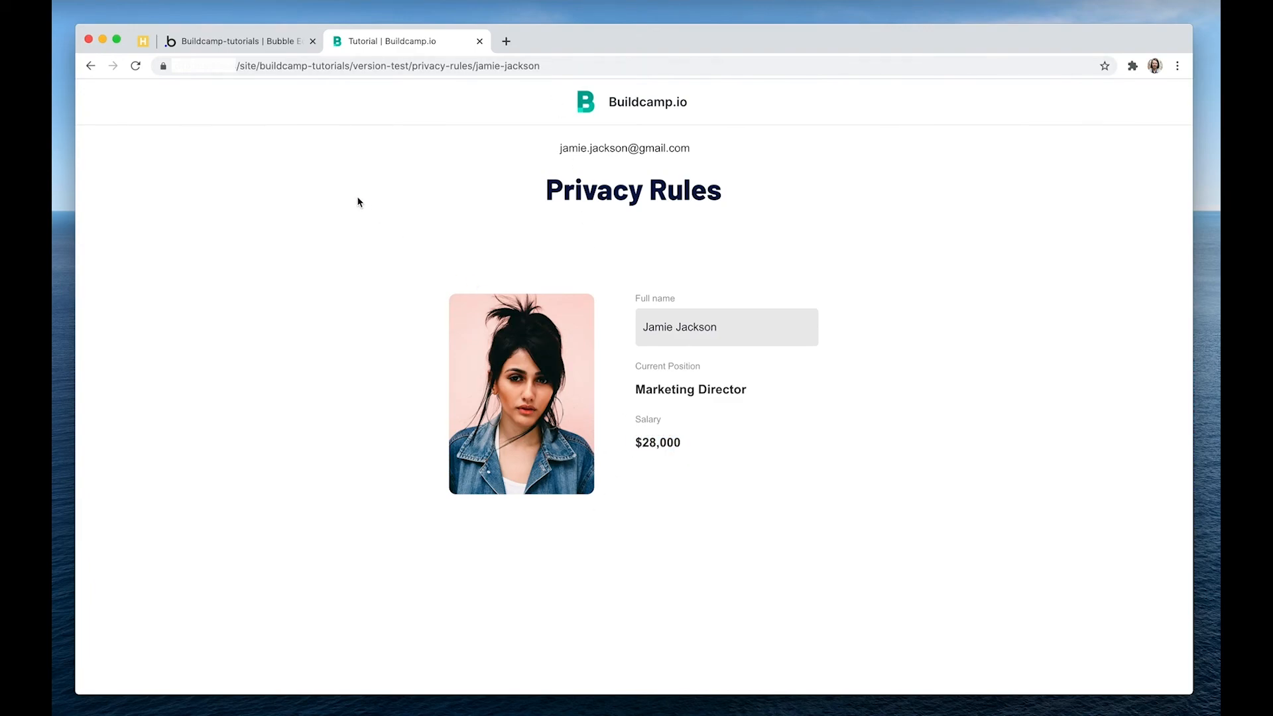